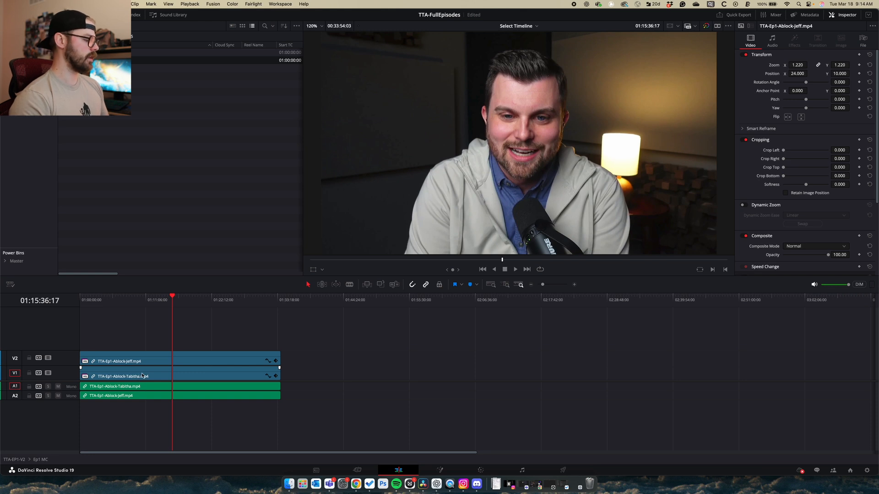
Toggle the upper video track off and on at two moments to compare the other camera angle
{"action": "scroll", "coordinate": [50, 357], "scroll_direction": "right", "scroll_amount": 1}
{"action": "left_click", "coordinate": [48, 358]}
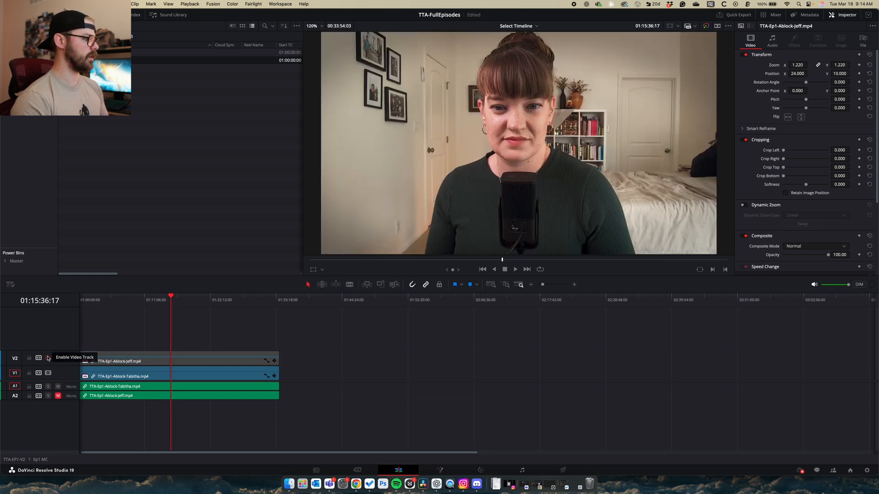
{"action": "left_click", "coordinate": [49, 358]}
{"action": "left_click_drag", "start_coordinate": [161, 301], "coordinate": [181, 305]}
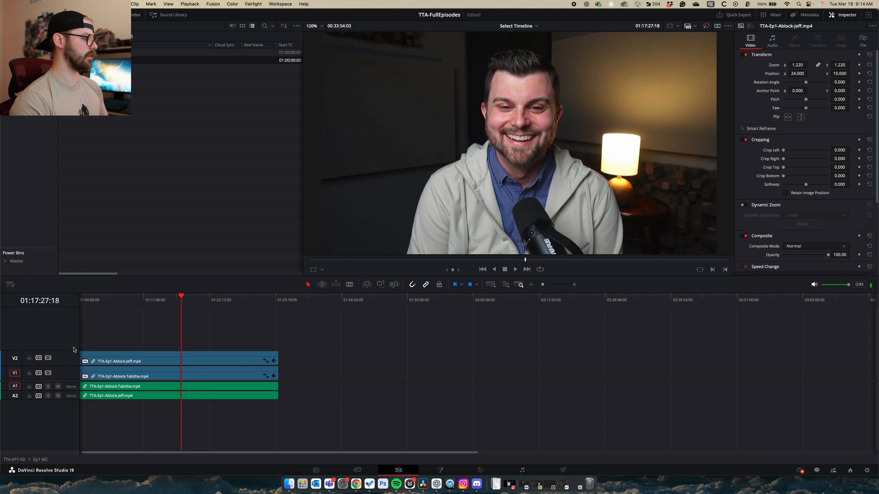
{"action": "left_click", "coordinate": [49, 358]}
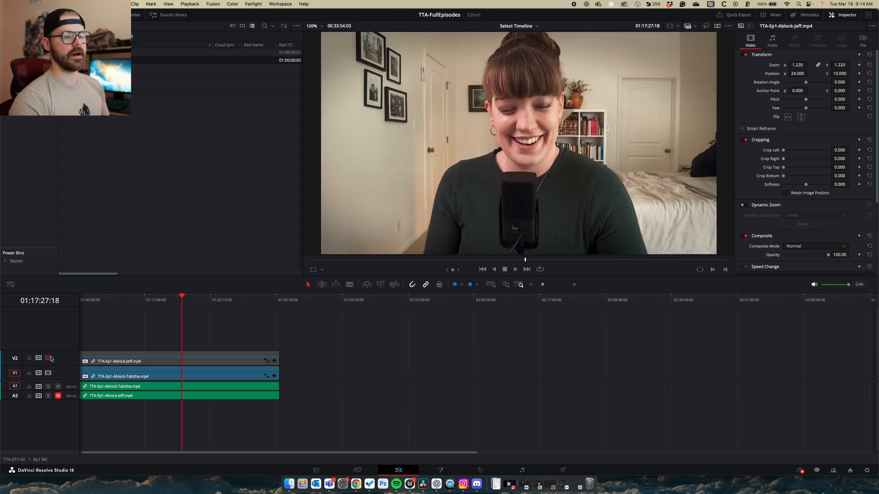
{"action": "left_click", "coordinate": [51, 358]}
{"action": "left_click", "coordinate": [50, 359]}
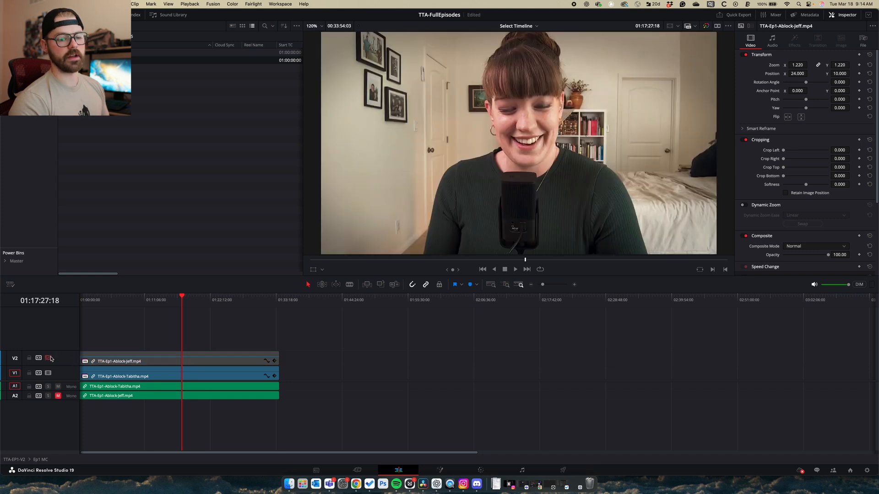
{"action": "left_click", "coordinate": [51, 358]}
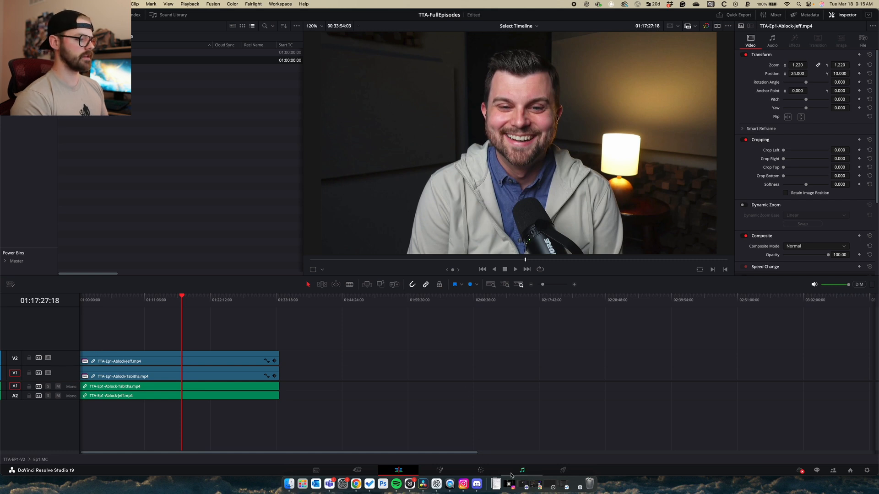
Switch to the Color page and marquee-select nodes 02 through 16 in the node tree
{"action": "left_click", "coordinate": [479, 470]}
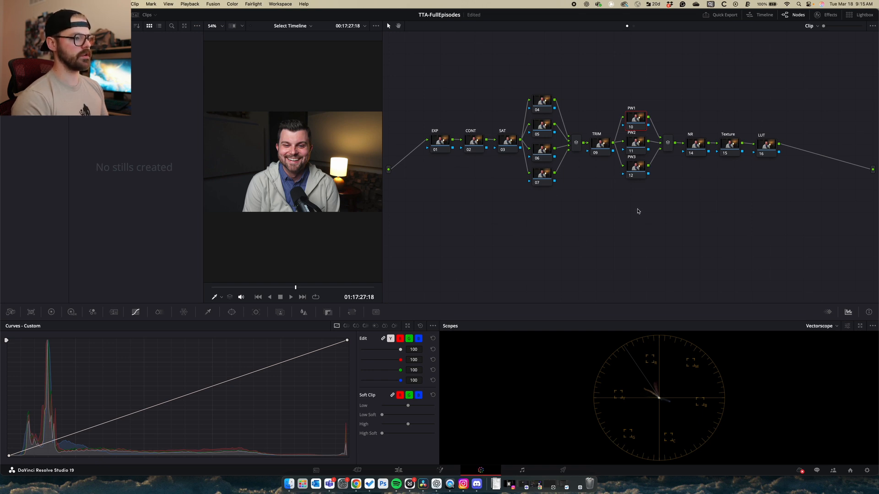
{"action": "left_click_drag", "start_coordinate": [774, 99], "coordinate": [430, 204]}
{"action": "left_click_drag", "start_coordinate": [439, 145], "coordinate": [448, 144]}
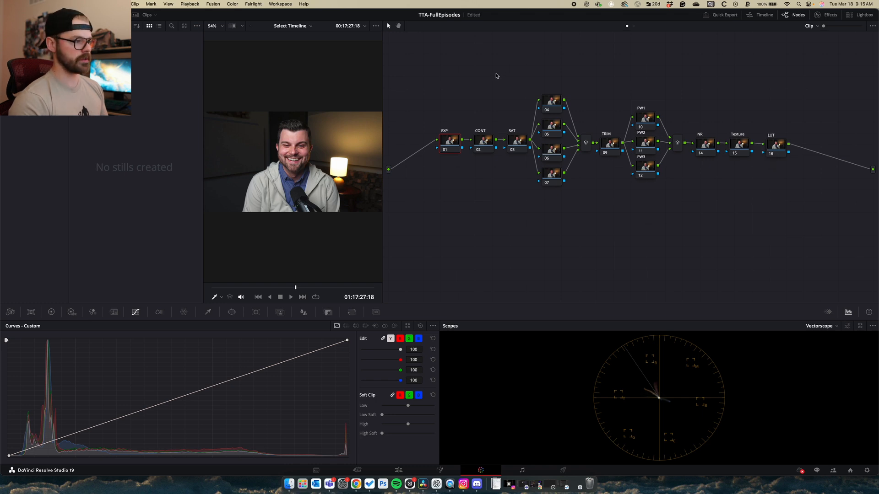
{"action": "left_click_drag", "start_coordinate": [801, 100], "coordinate": [485, 238]}
Delete nodes 02–16, wire EXP node 01 directly to the output and reposition it
{"action": "key", "text": "Delete"}
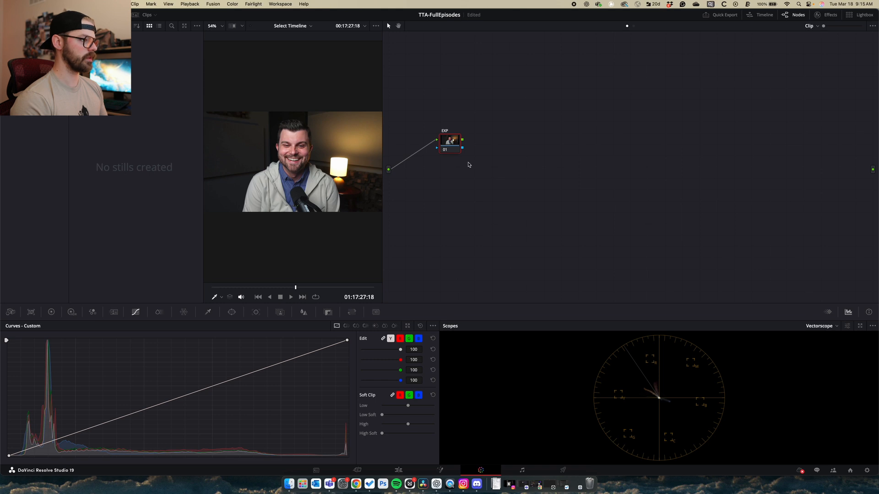
{"action": "left_click_drag", "start_coordinate": [462, 143], "coordinate": [872, 169]}
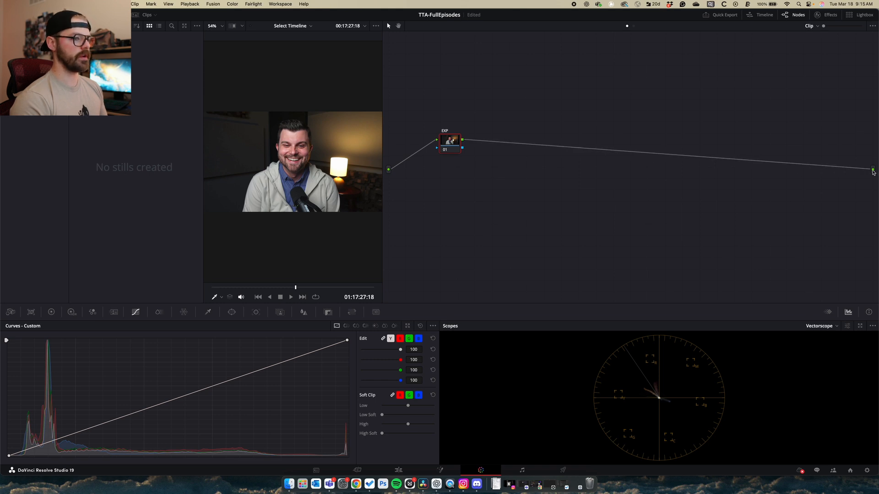
{"action": "left_click_drag", "start_coordinate": [449, 142], "coordinate": [473, 140]}
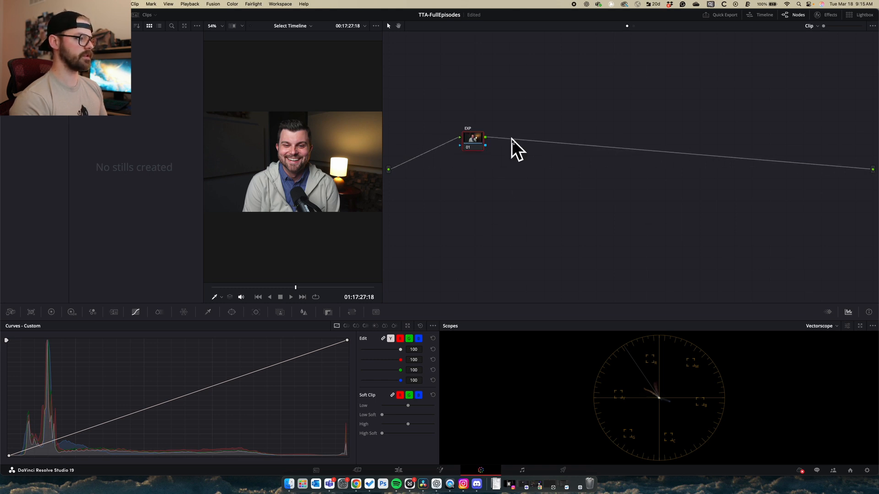
{"action": "left_click_drag", "start_coordinate": [481, 144], "coordinate": [455, 142]}
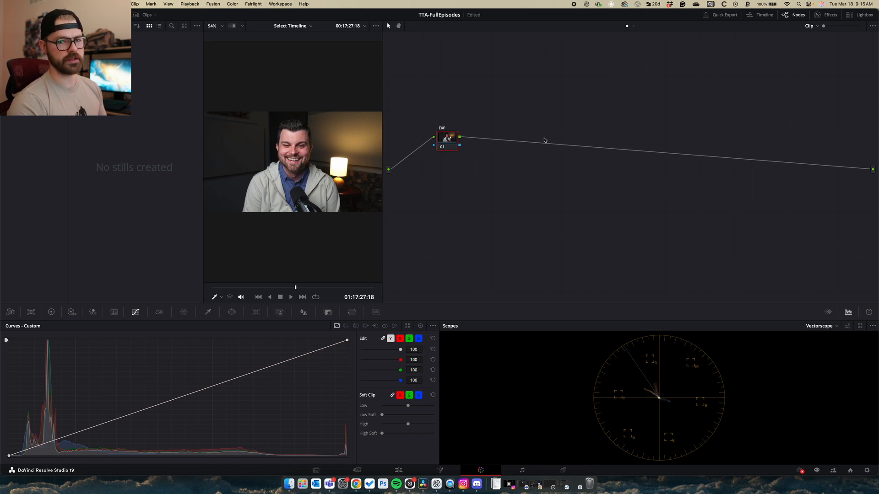
{"action": "left_click_drag", "start_coordinate": [445, 140], "coordinate": [435, 139]}
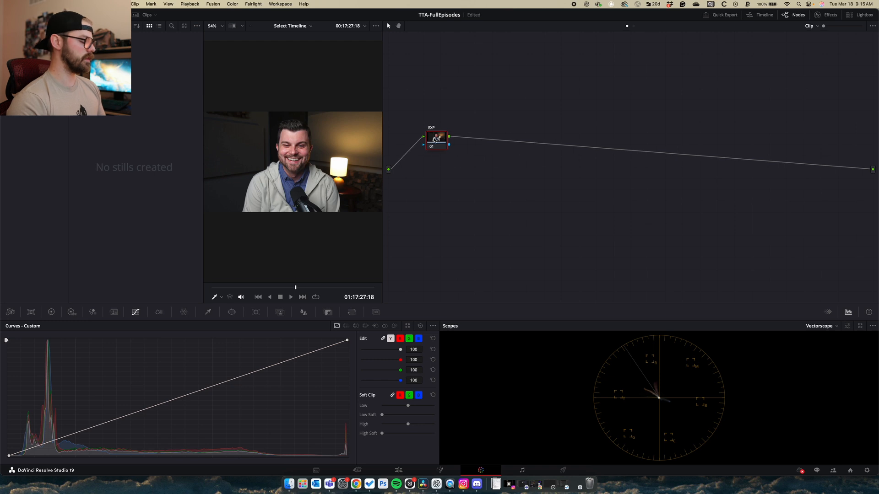
Add test serial nodes 02–05 after node 01 with Option+S, then delete them
{"action": "key", "text": "alt+s"}
{"action": "key", "text": "alt+s"}
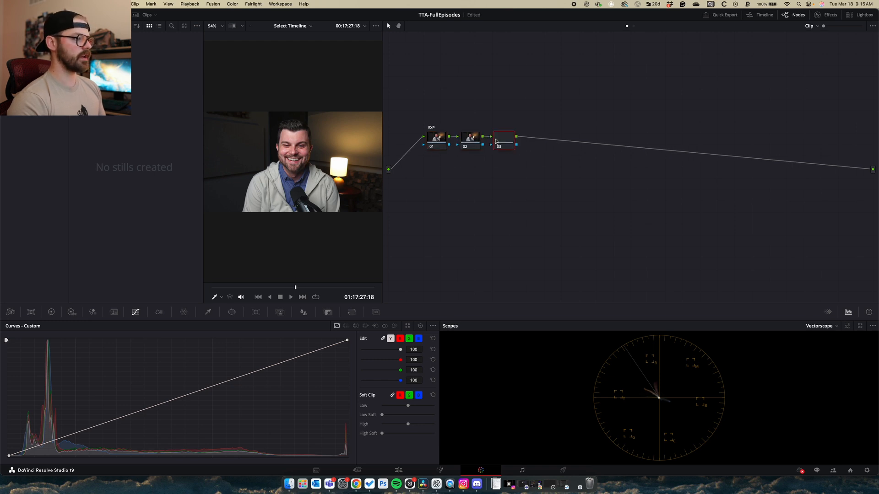
{"action": "key", "text": "alt+s"}
{"action": "key", "text": "alt+s"}
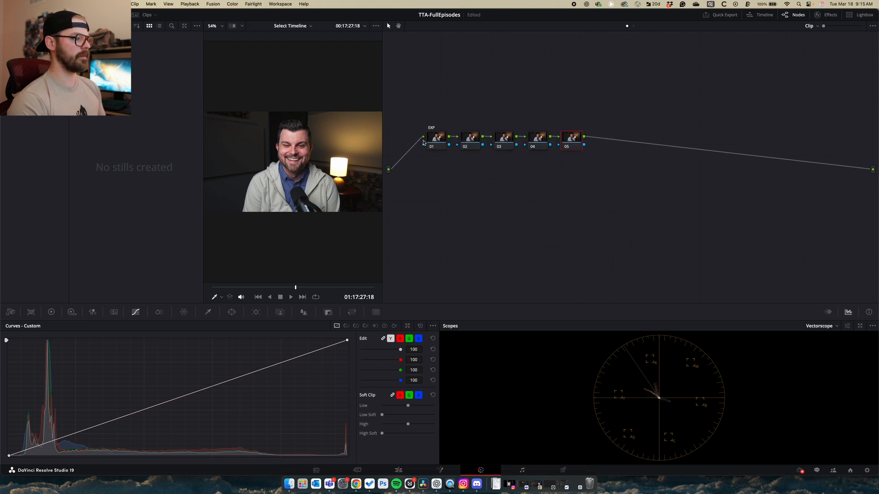
{"action": "left_click_drag", "start_coordinate": [585, 116], "coordinate": [463, 168]}
{"action": "key", "text": "Delete"}
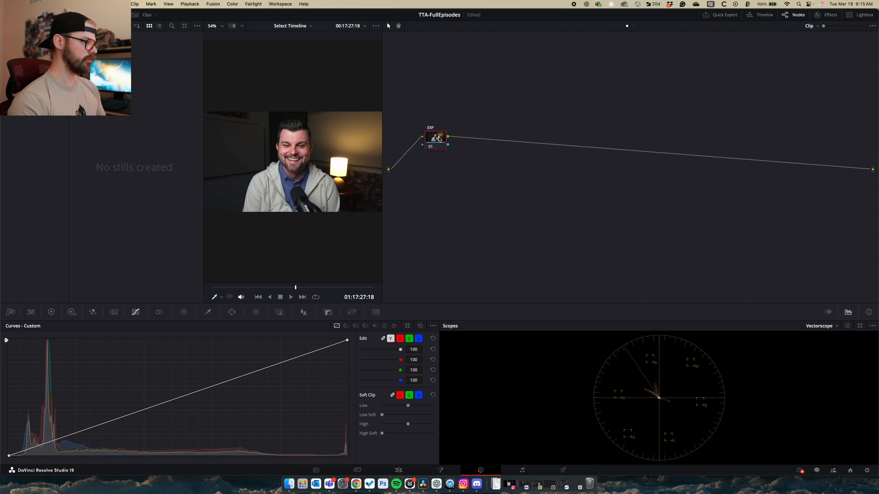
Raise HDR Global exposure to brighten the shot, then warm it on new serial node 02
{"action": "left_click", "coordinate": [72, 313]}
{"action": "left_click_drag", "start_coordinate": [369, 429], "coordinate": [389, 429]}
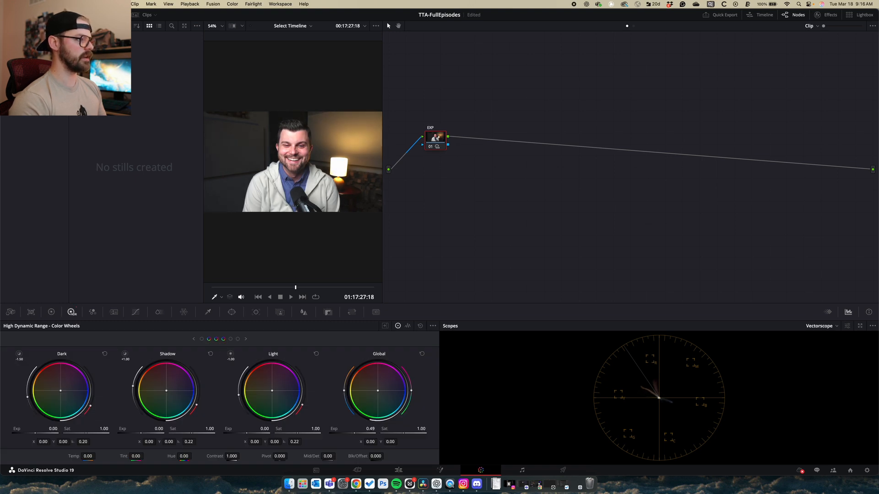
{"action": "key", "text": "alt+s"}
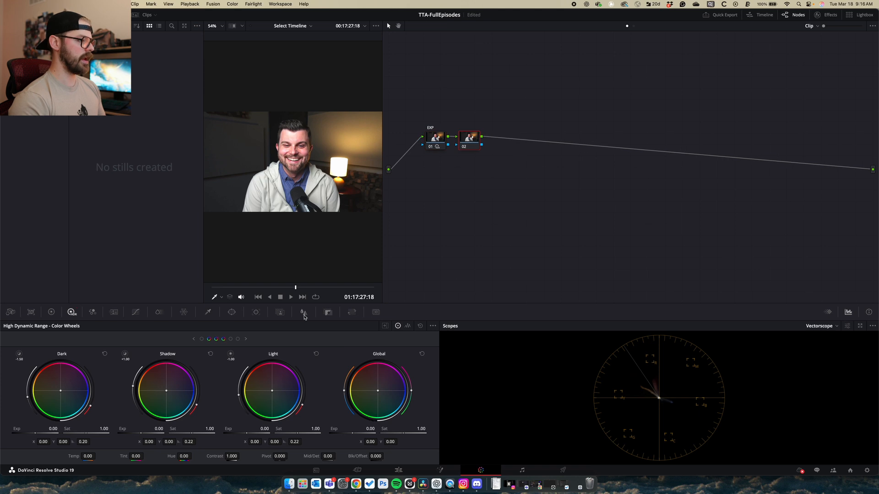
{"action": "left_click_drag", "start_coordinate": [377, 393], "coordinate": [376, 393]}
Add serial nodes 03 and 04 with the Primaries wheels showing, and enlarge the viewer
{"action": "key", "text": "alt+s"}
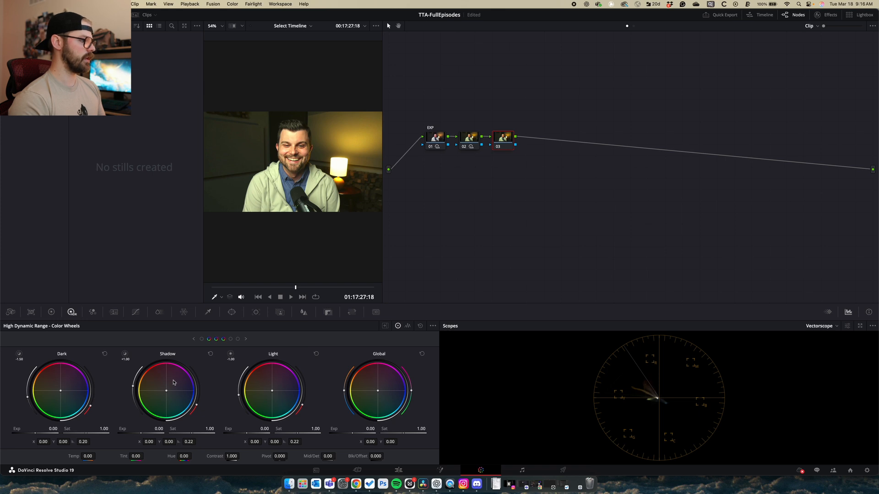
{"action": "left_click", "coordinate": [51, 312]}
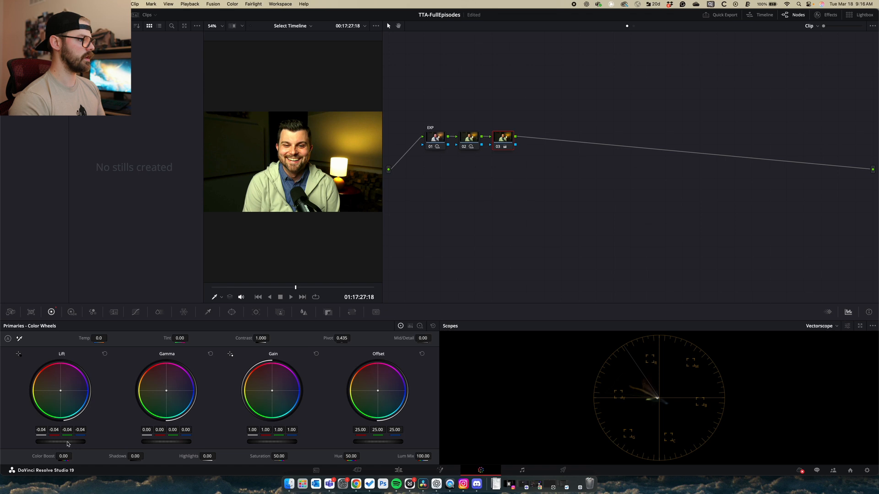
{"action": "key", "text": "alt+s"}
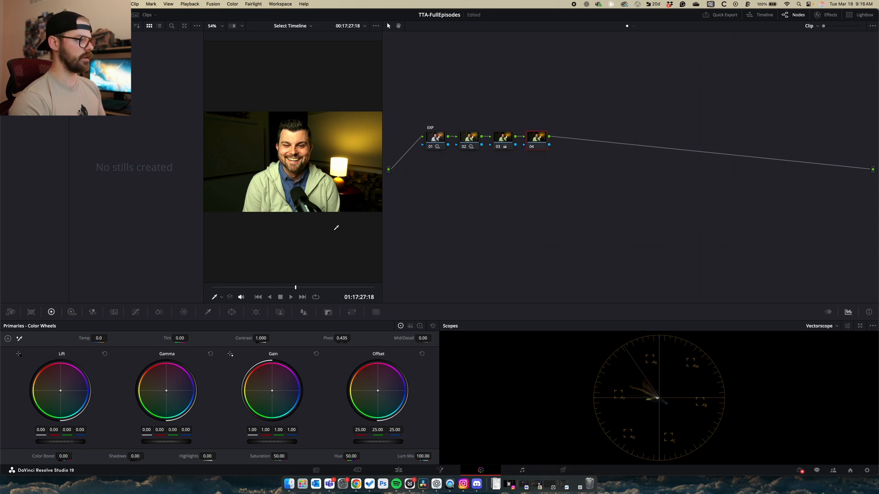
{"action": "key", "text": "alt+f"}
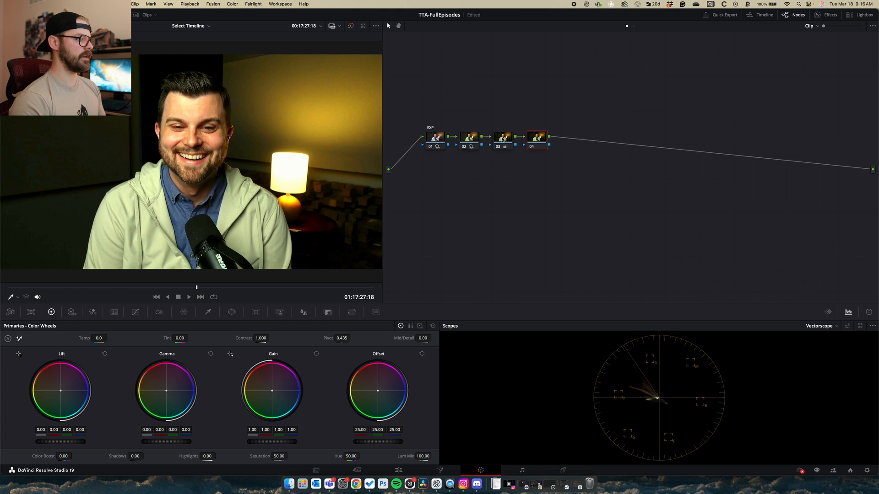
Bypass and restore nodes 02 and 03 in turn to compare the grade
{"action": "left_click", "coordinate": [428, 139]}
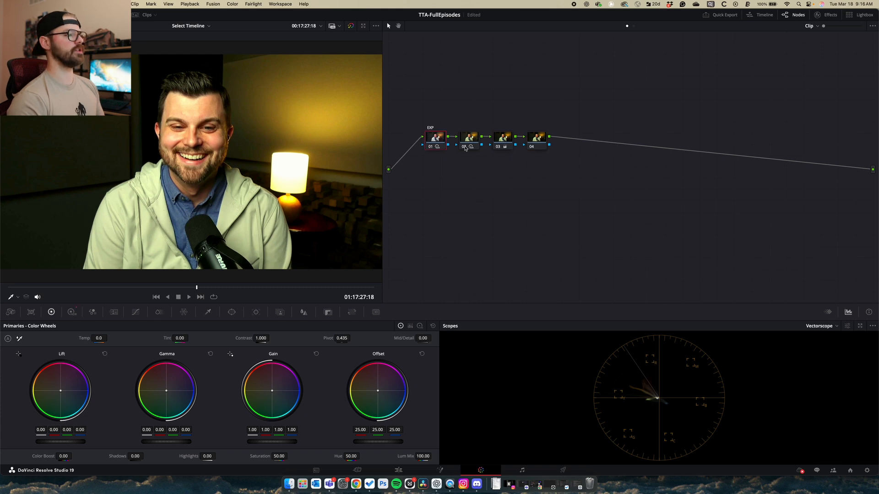
{"action": "left_click", "coordinate": [464, 147]}
{"action": "left_click", "coordinate": [464, 147]}
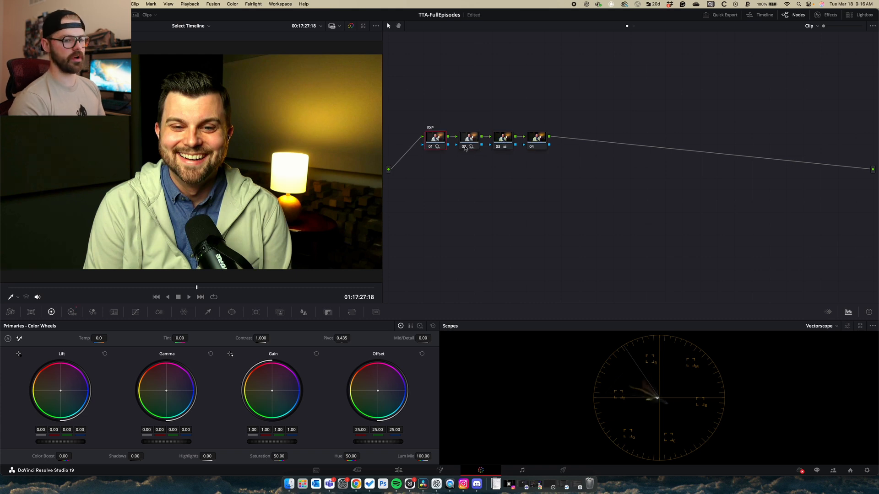
{"action": "left_click", "coordinate": [497, 147]}
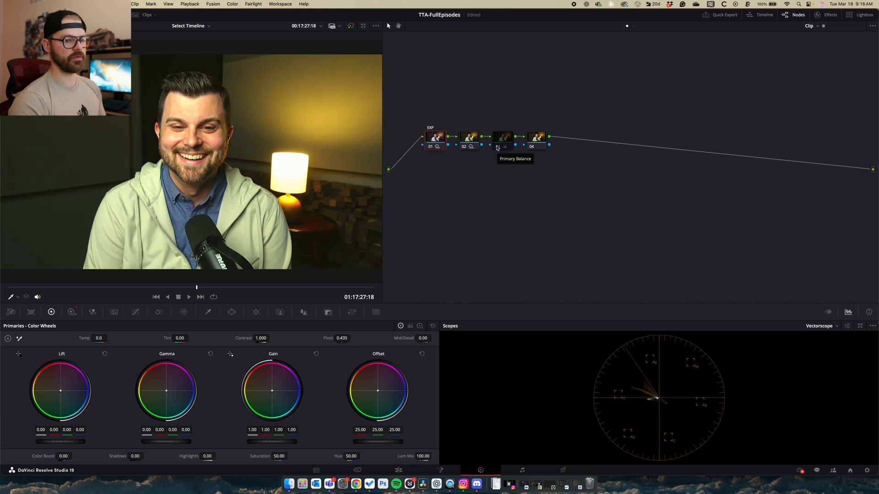
{"action": "left_click", "coordinate": [498, 146]}
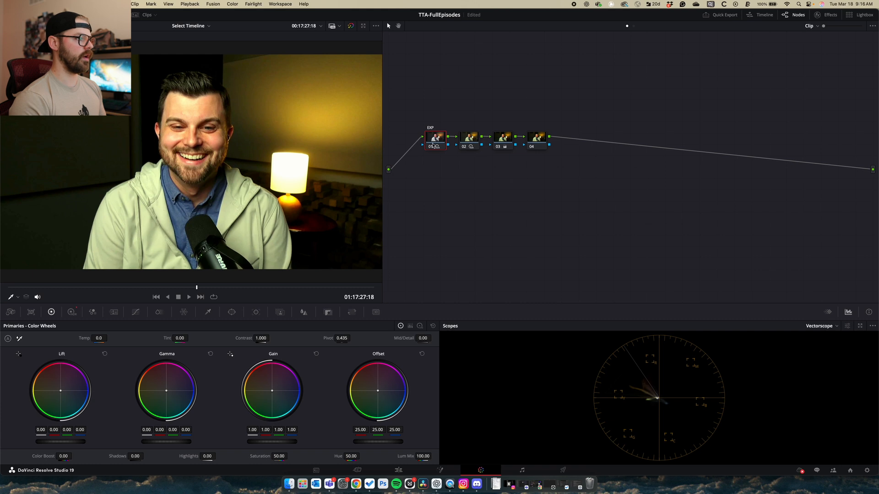
Delete nodes 02–04, shift node 01's offset toward yellow-green and lower its lift slightly
{"action": "left_click_drag", "start_coordinate": [458, 110], "coordinate": [596, 191]}
{"action": "key", "text": "Delete"}
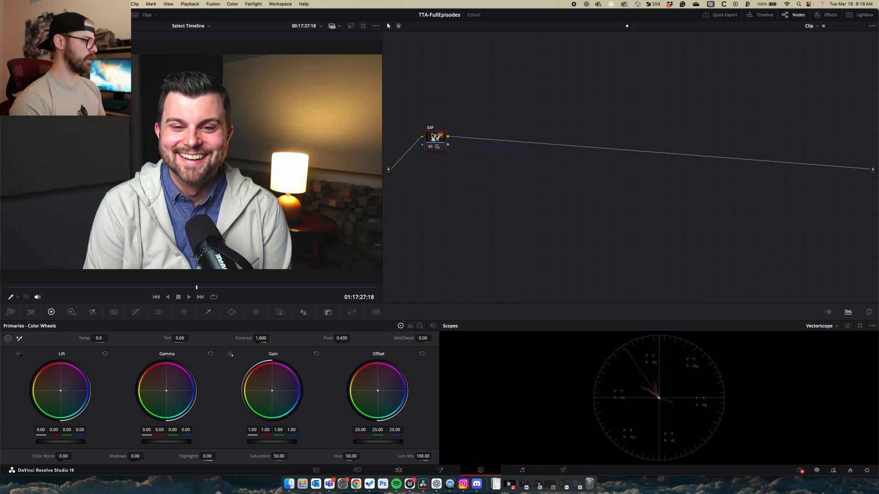
{"action": "left_click_drag", "start_coordinate": [378, 392], "coordinate": [375, 393]}
{"action": "left_click_drag", "start_coordinate": [71, 442], "coordinate": [65, 442]}
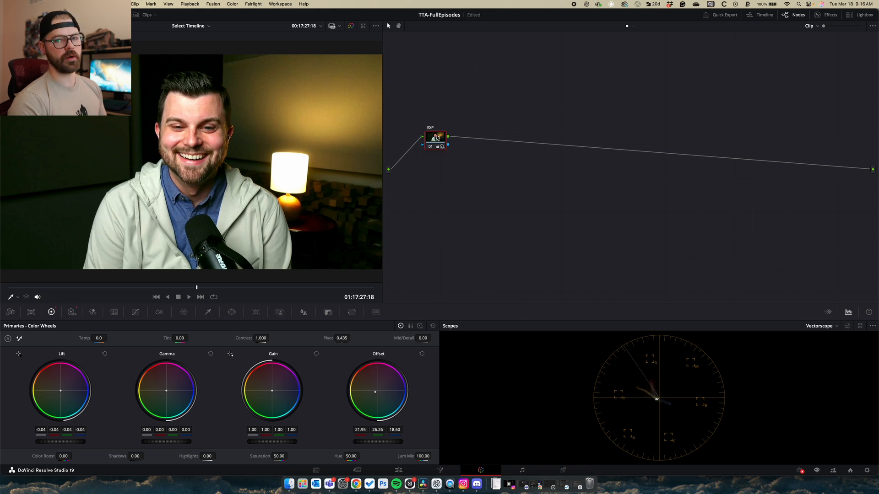
Undo to restore nodes 02–04 and drop the wheel tweaks, then bypass and restore node 02
{"action": "mouse_move", "coordinate": [437, 138]}
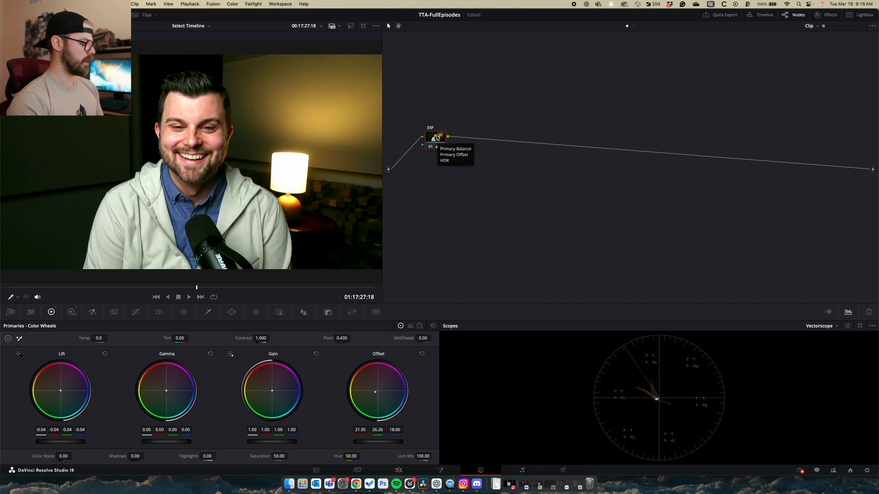
{"action": "key", "text": "super+z"}
{"action": "key", "text": "super+z"}
{"action": "key", "text": "super+z"}
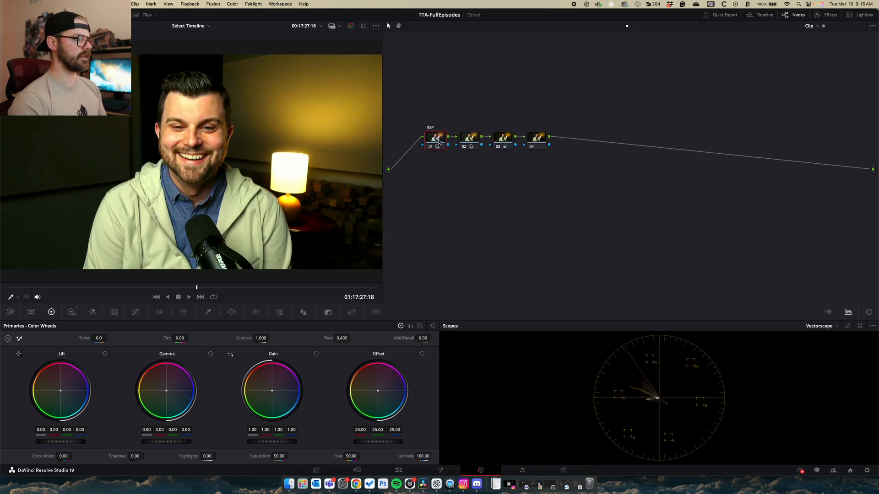
{"action": "left_click", "coordinate": [470, 137]}
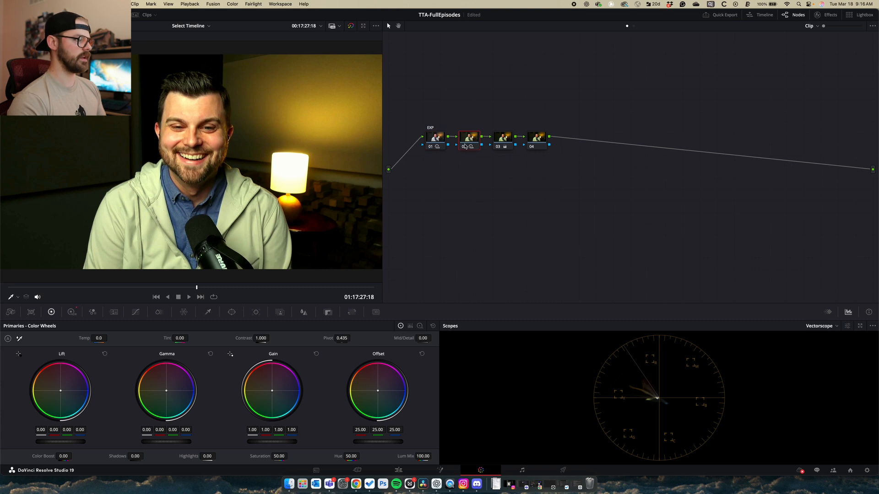
{"action": "left_click", "coordinate": [463, 147]}
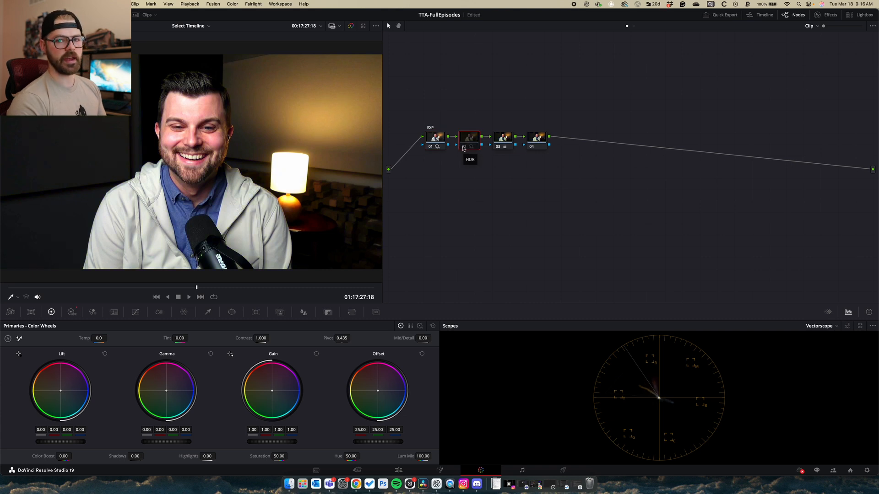
{"action": "left_click", "coordinate": [467, 145]}
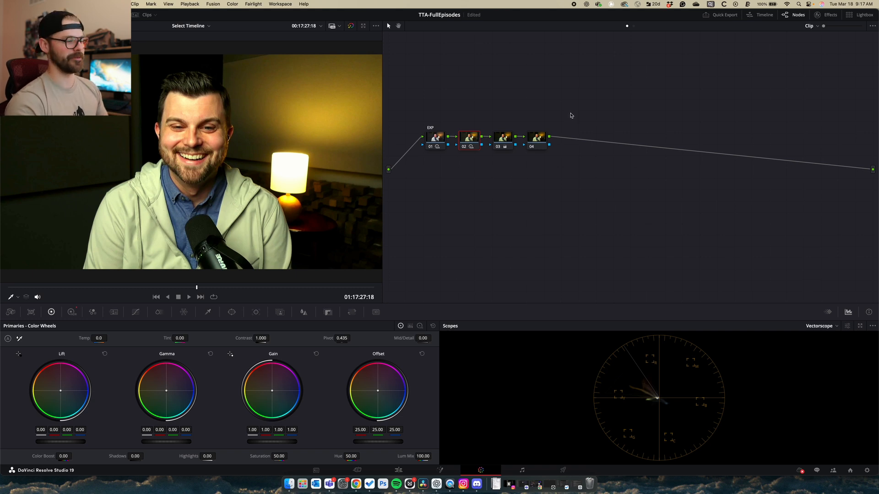
Delete nodes 02–04 so only EXP node 01 remains, and move it right
{"action": "left_click_drag", "start_coordinate": [570, 116], "coordinate": [466, 158]}
{"action": "key", "text": "Delete"}
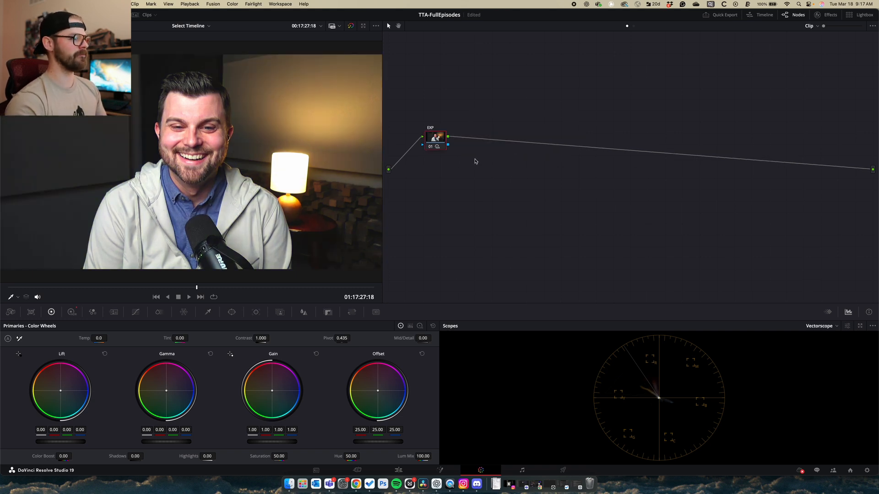
{"action": "left_click_drag", "start_coordinate": [445, 141], "coordinate": [469, 138]}
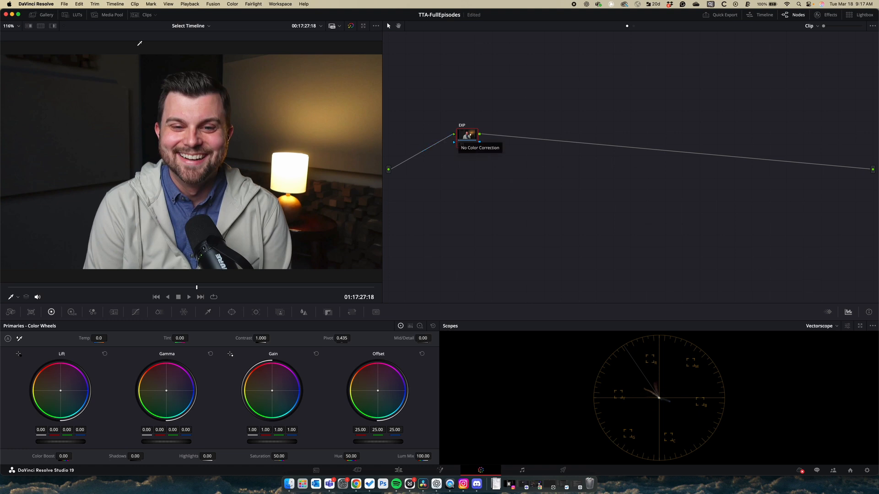
Show the Gallery's PowerGrade 1 album stills, checking and closing the Cloud Sync panel
{"action": "left_click", "coordinate": [42, 17]}
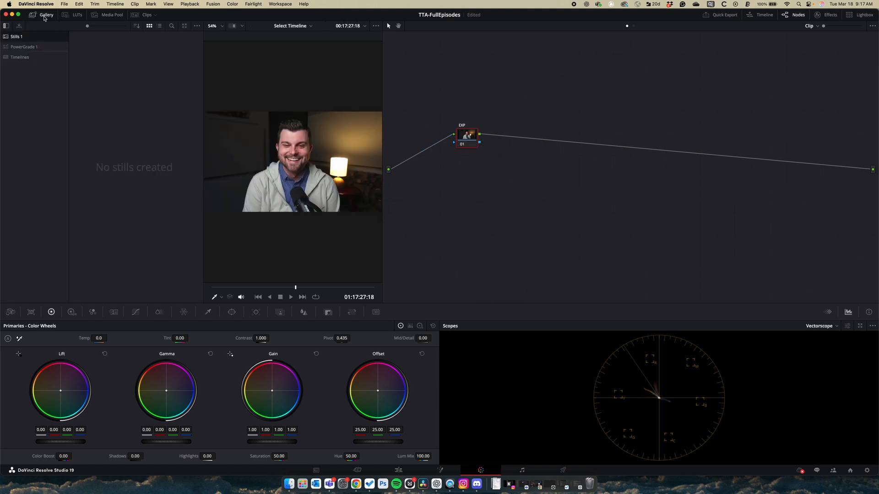
{"action": "left_click", "coordinate": [41, 48]}
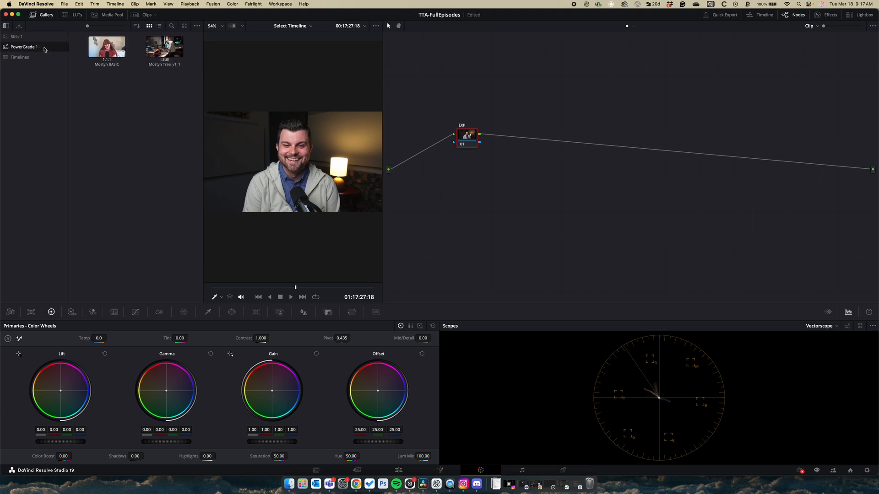
{"action": "left_click", "coordinate": [799, 471]}
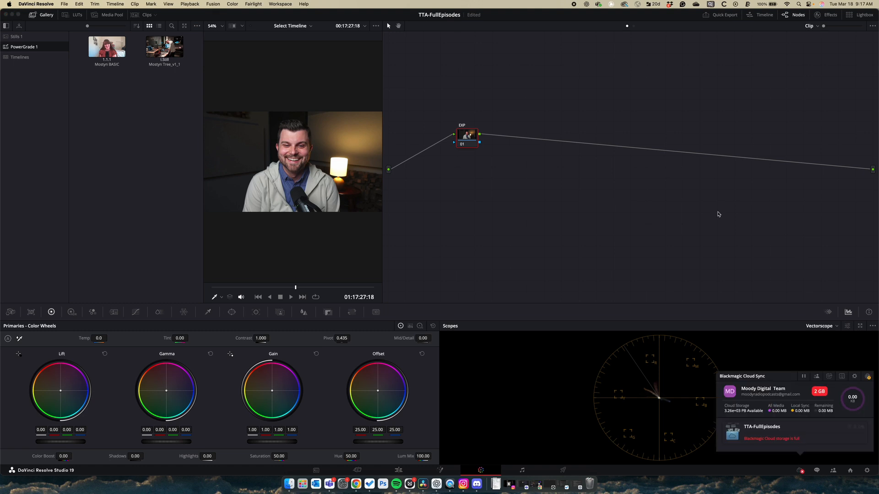
{"action": "left_click", "coordinate": [692, 204]}
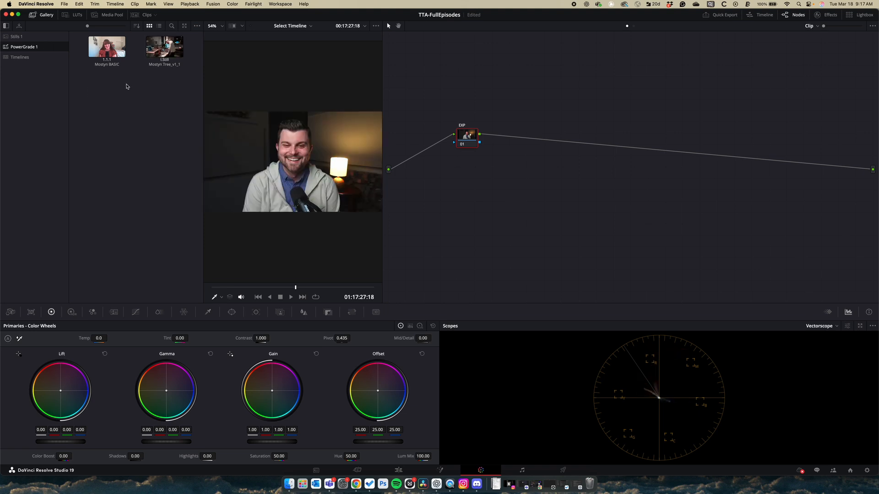
Apply the Mostyn BASIC still's grade from the PowerGrade 1 album to the current clip
{"action": "right_click", "coordinate": [110, 48]}
{"action": "left_click", "coordinate": [90, 84]}
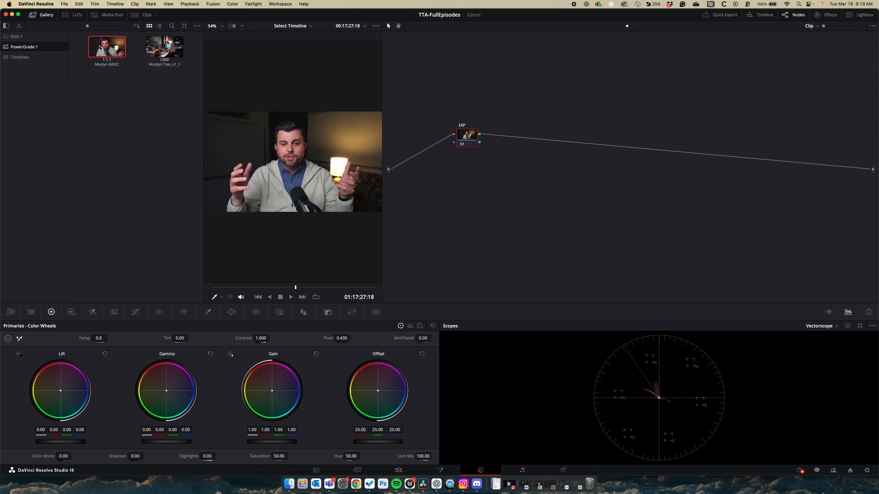
{"action": "right_click", "coordinate": [109, 47]}
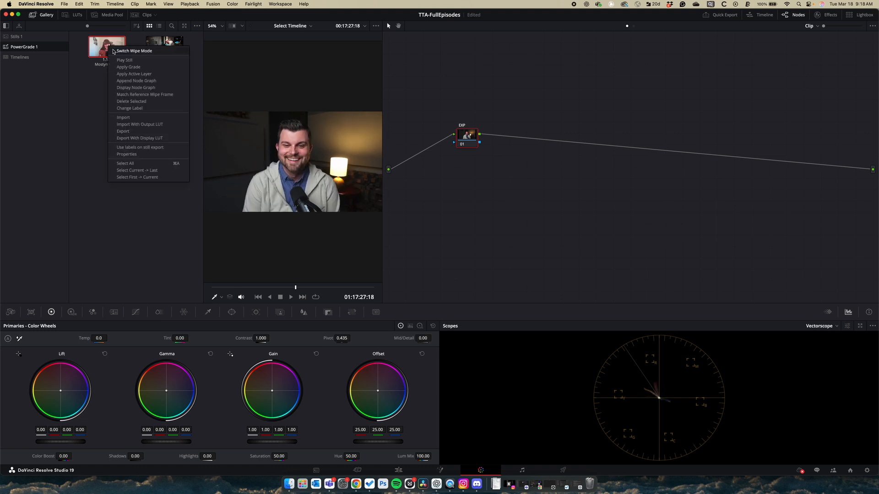
{"action": "left_click", "coordinate": [128, 67]}
Delete every node except EXP and wire EXP straight to the main output
{"action": "left_click_drag", "start_coordinate": [781, 158], "coordinate": [768, 147]}
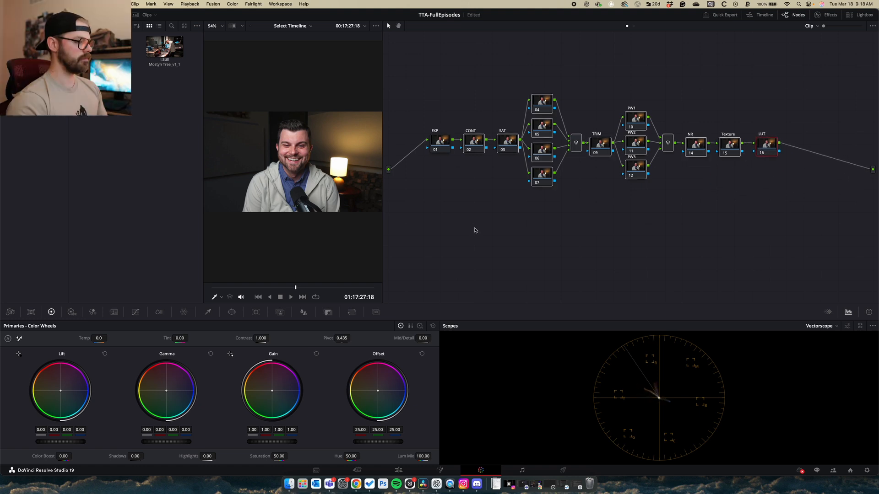
{"action": "key", "text": "Delete"}
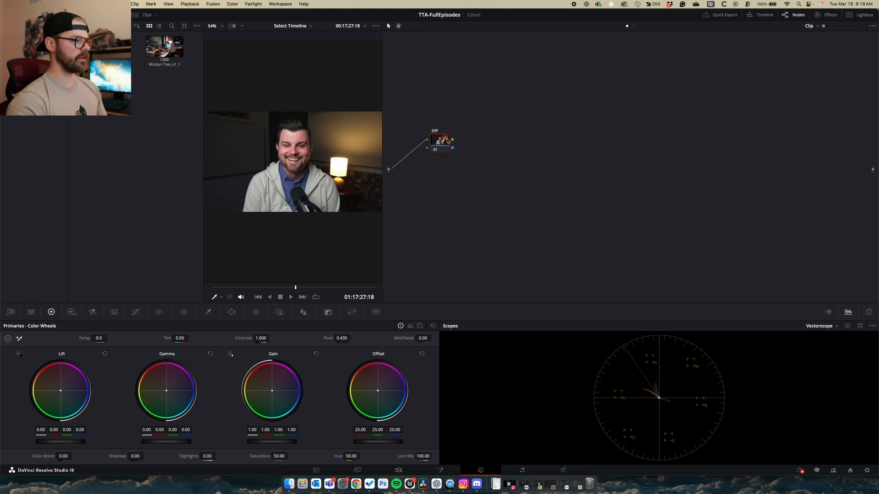
{"action": "left_click_drag", "start_coordinate": [452, 140], "coordinate": [873, 169]}
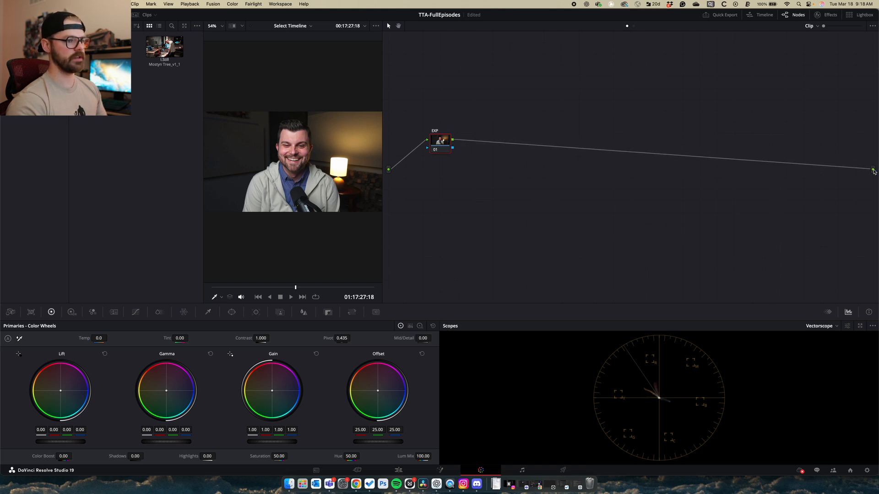
{"action": "left_click_drag", "start_coordinate": [444, 143], "coordinate": [449, 143]}
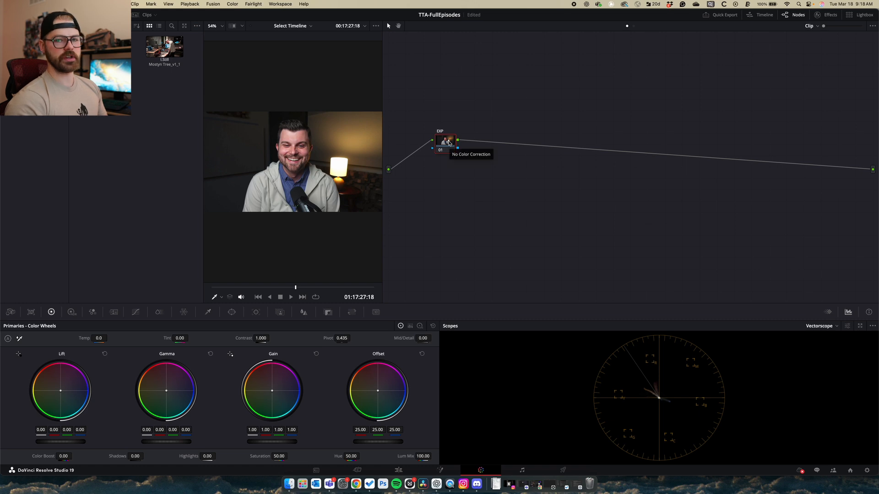
Switch the scope to Waveform, play the clip, and hide the gallery to enlarge the viewer
{"action": "left_click", "coordinate": [836, 326]}
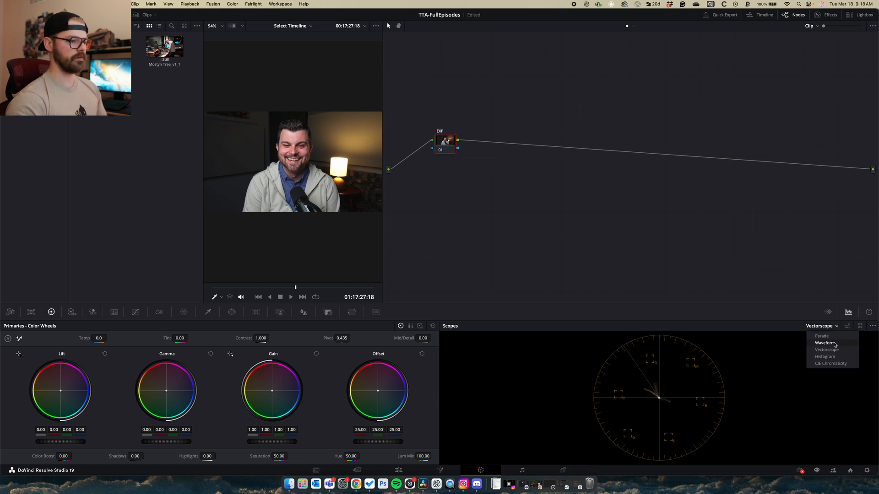
{"action": "left_click", "coordinate": [833, 343]}
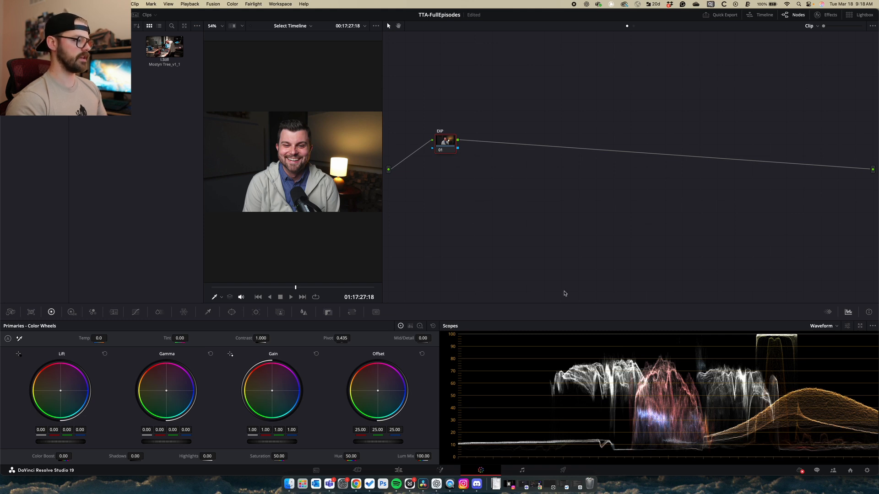
{"action": "key", "text": "space"}
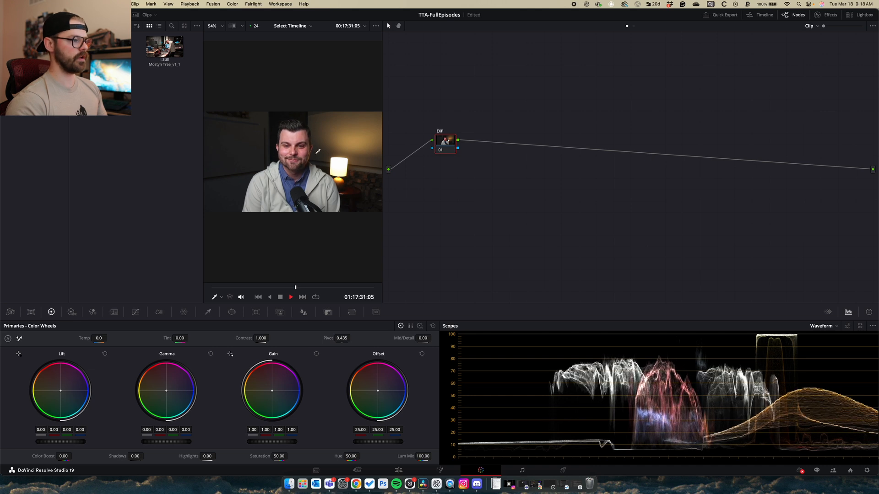
{"action": "key", "text": "alt+f"}
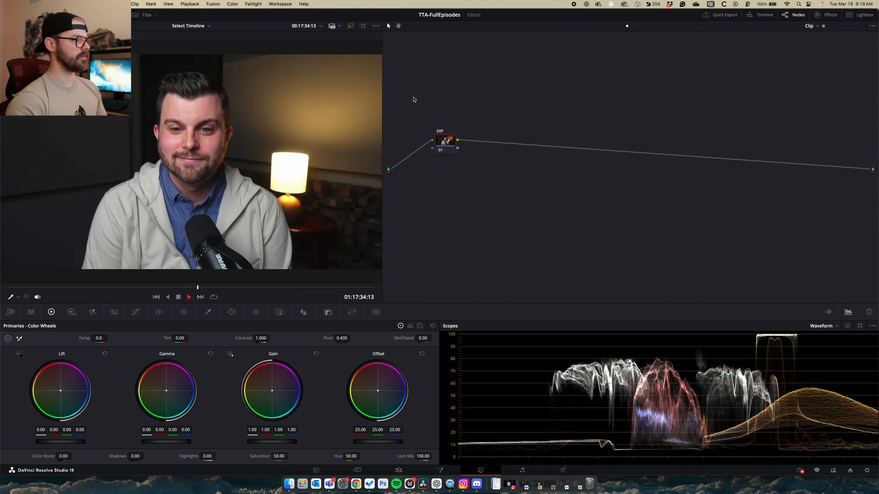
Widen the viewer against the node editor, stop playback, and shift node 01 right
{"action": "left_click_drag", "start_coordinate": [383, 102], "coordinate": [447, 103]}
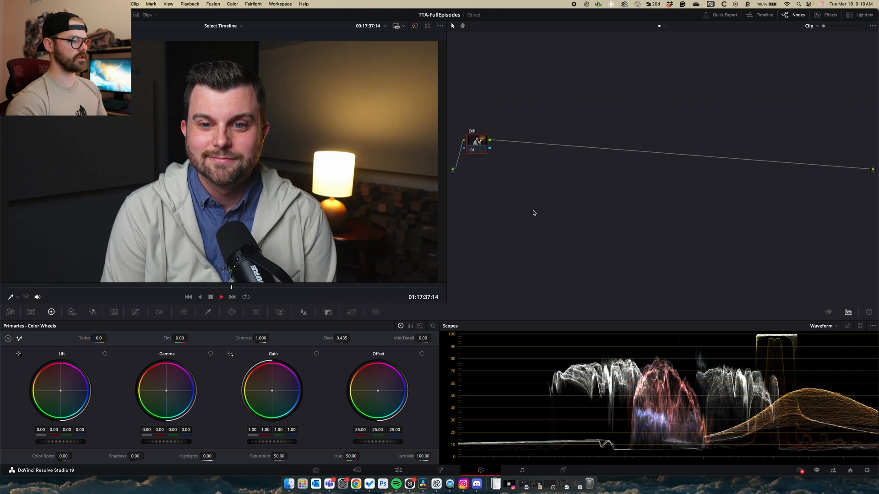
{"action": "key", "text": "space"}
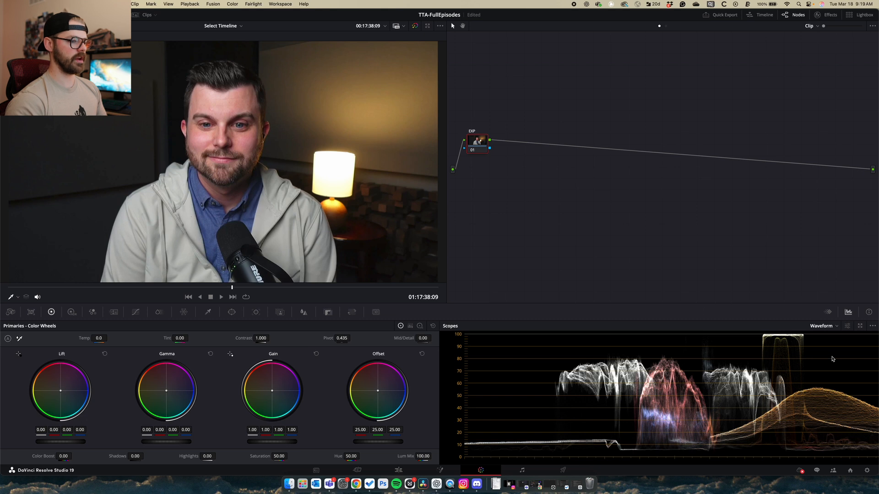
{"action": "scroll", "coordinate": [352, 169], "scroll_direction": "up", "scroll_amount": 2}
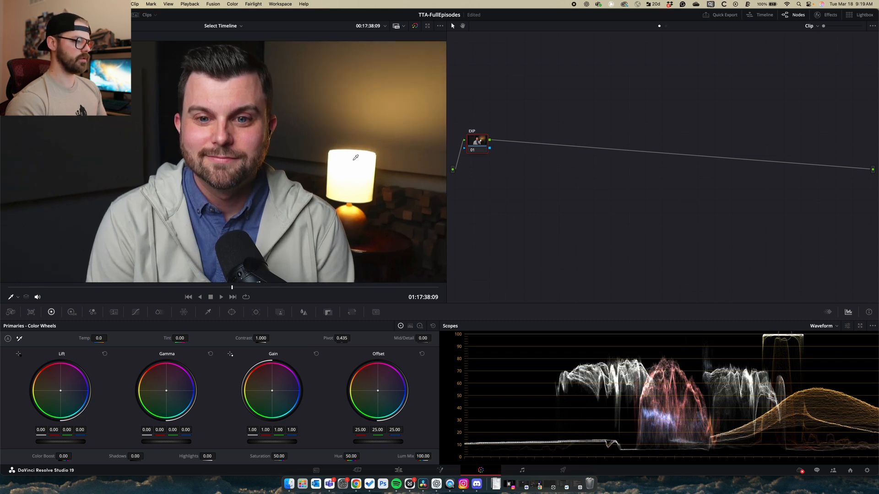
{"action": "scroll", "coordinate": [346, 157], "scroll_direction": "down", "scroll_amount": 2}
{"action": "left_click_drag", "start_coordinate": [480, 143], "coordinate": [503, 139]}
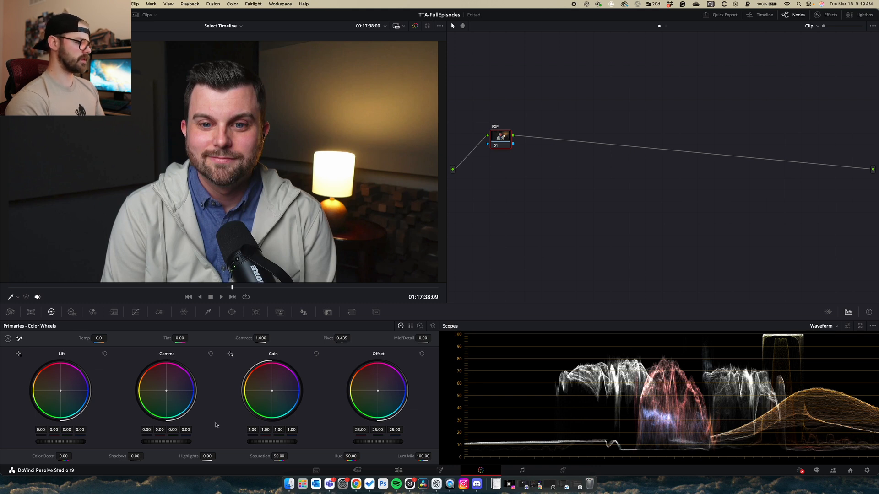
Lower Offset to 11.55 on the EXP node, then reset the node's grade
{"action": "left_click_drag", "start_coordinate": [386, 442], "coordinate": [340, 442]}
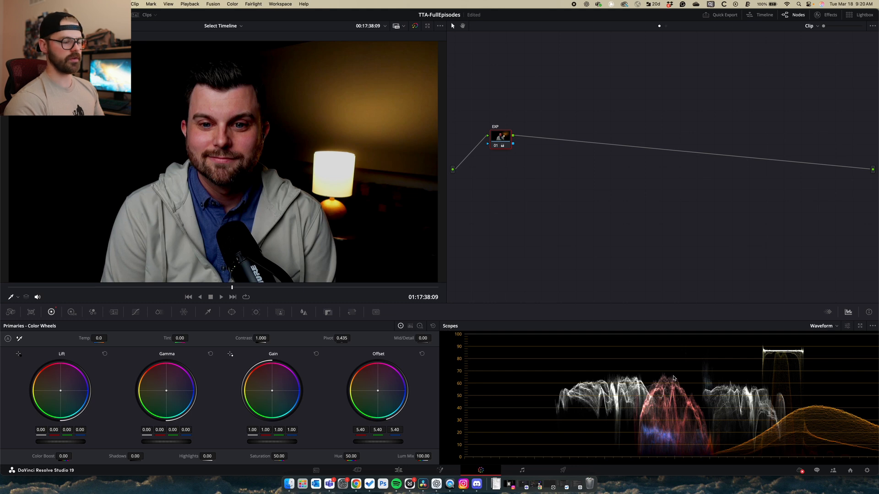
{"action": "right_click", "coordinate": [506, 136]}
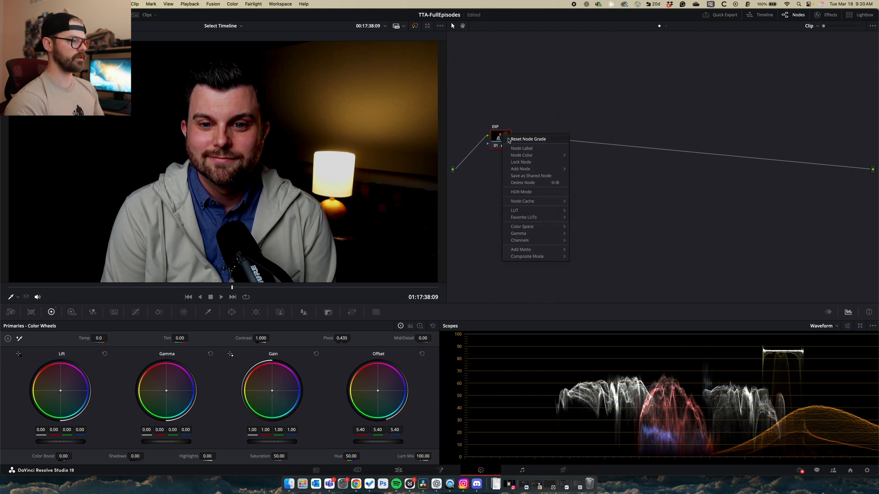
{"action": "left_click", "coordinate": [508, 141]}
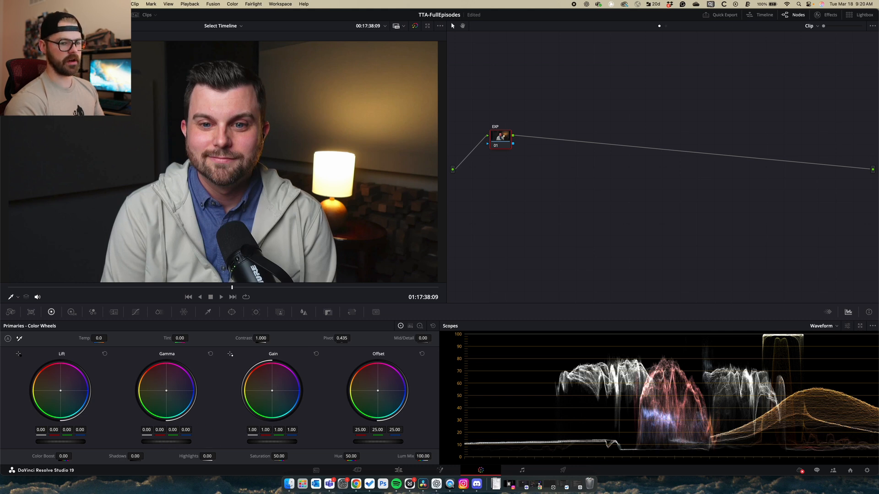
Test a slight midtone lift, reset node 01 again, and add serial node 02
{"action": "left_click_drag", "start_coordinate": [166, 442], "coordinate": [169, 442]}
{"action": "right_click", "coordinate": [501, 137]}
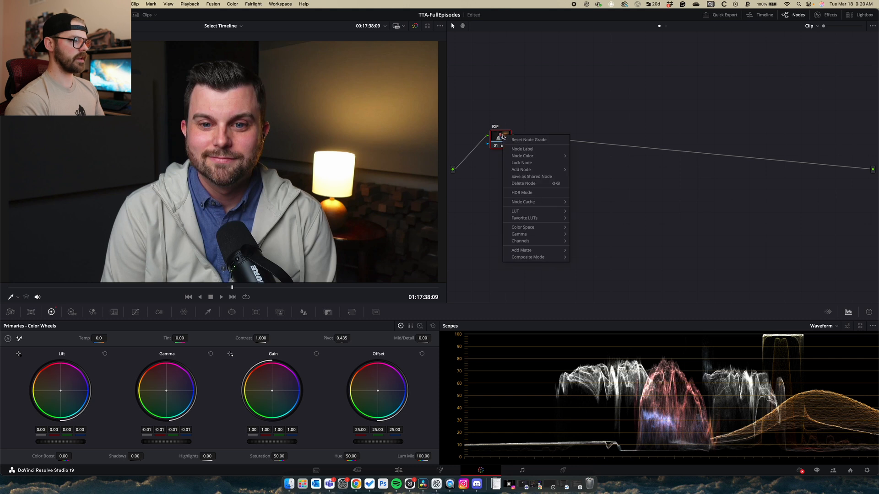
{"action": "left_click", "coordinate": [512, 139]}
{"action": "key", "text": "alt+s"}
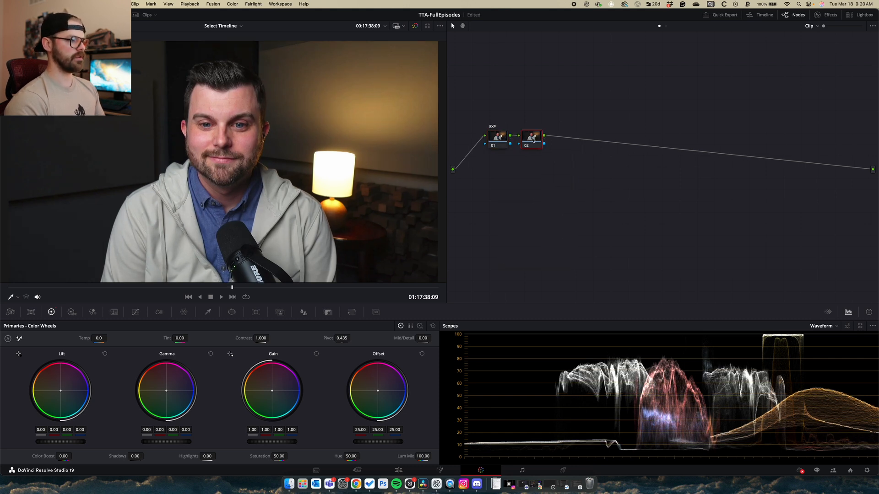
Label node 02 'Contrast' and nudge its contrast up to 1.058
{"action": "right_click", "coordinate": [495, 142]}
{"action": "mouse_move", "coordinate": [530, 176]}
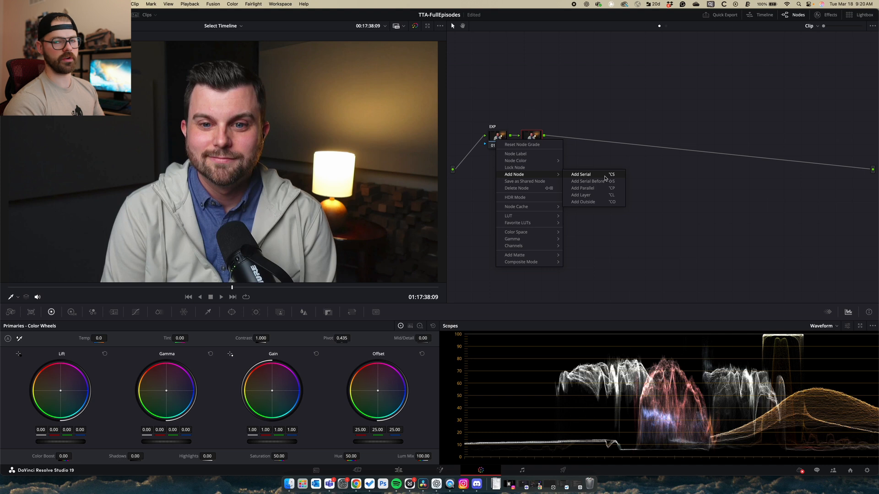
{"action": "left_click", "coordinate": [619, 108]}
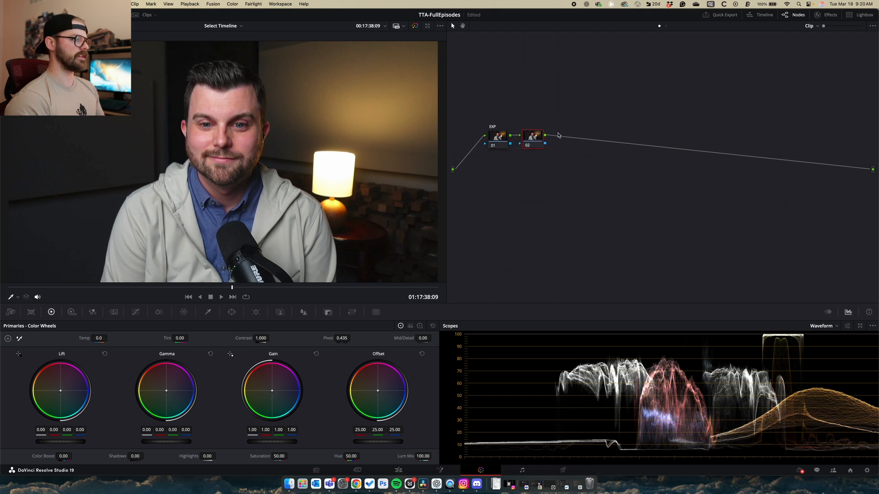
{"action": "right_click", "coordinate": [529, 142]}
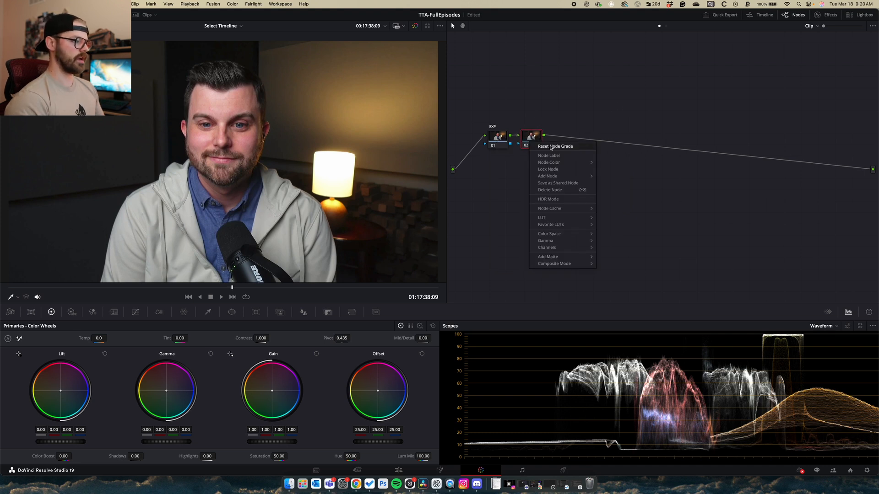
{"action": "left_click", "coordinate": [566, 156]}
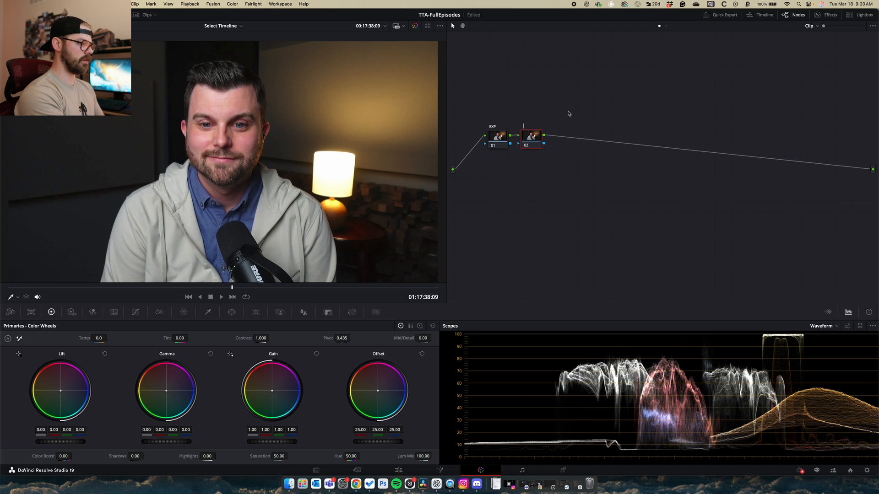
{"action": "type", "text": "Contrast"}
{"action": "key", "text": "Return"}
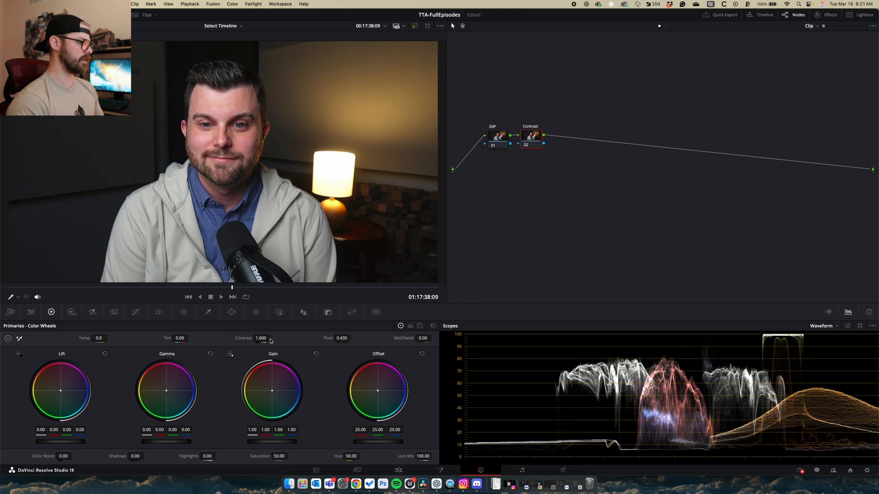
{"action": "mouse_move", "coordinate": [261, 338]}
{"action": "left_mouse_down"}
{"action": "mouse_move", "coordinate": [271, 338]}
{"action": "mouse_move", "coordinate": [261, 339]}
{"action": "left_mouse_up"}
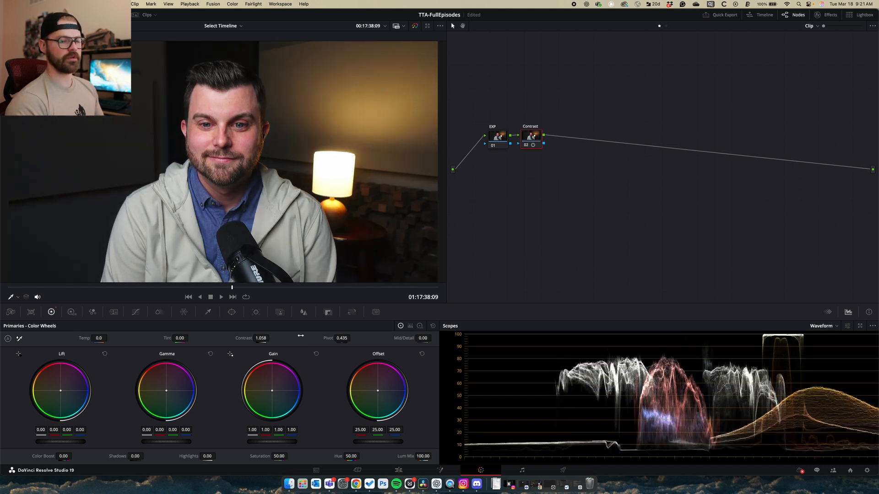
Reset the Contrast node and try a stronger contrast boost, comparing it on and off
{"action": "right_click", "coordinate": [531, 143]}
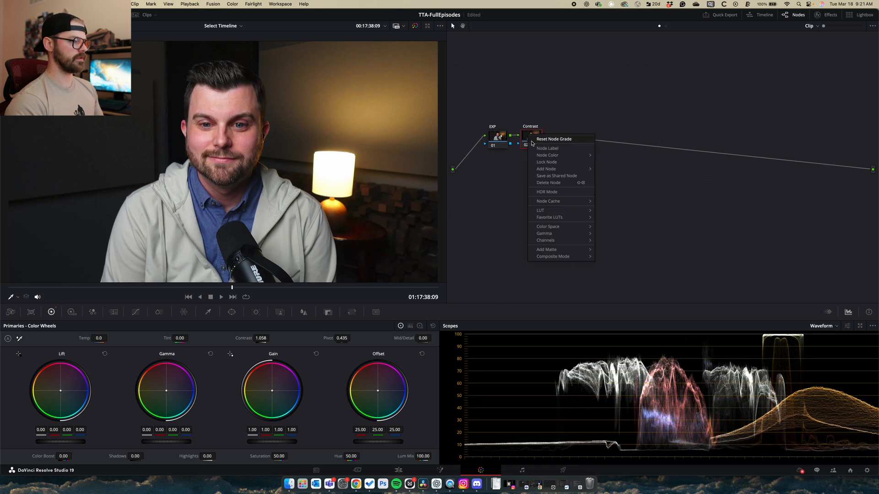
{"action": "left_click", "coordinate": [533, 141]}
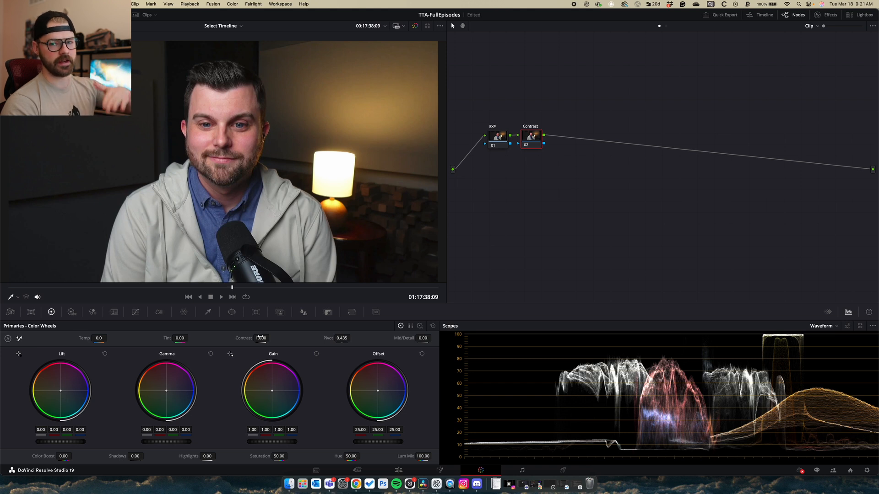
{"action": "left_click_drag", "start_coordinate": [263, 340], "coordinate": [271, 338]}
{"action": "left_click_drag", "start_coordinate": [261, 338], "coordinate": [210, 339]}
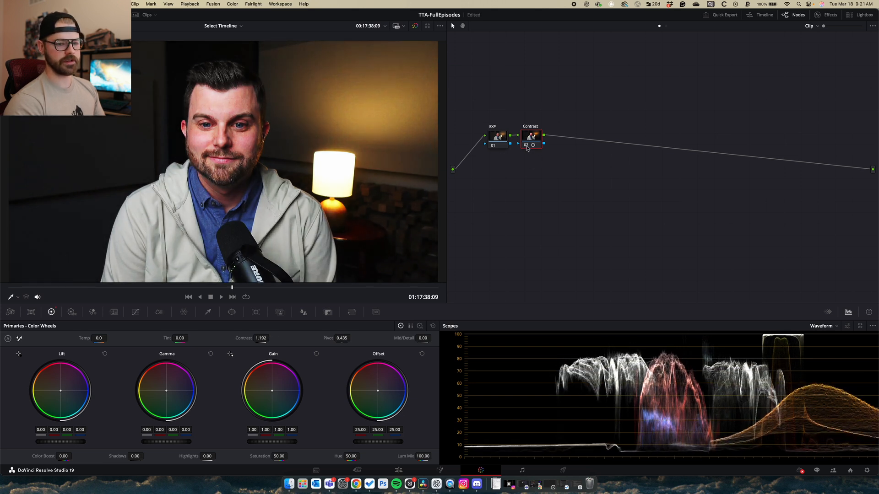
{"action": "left_click", "coordinate": [527, 146]}
{"action": "left_click", "coordinate": [526, 146]}
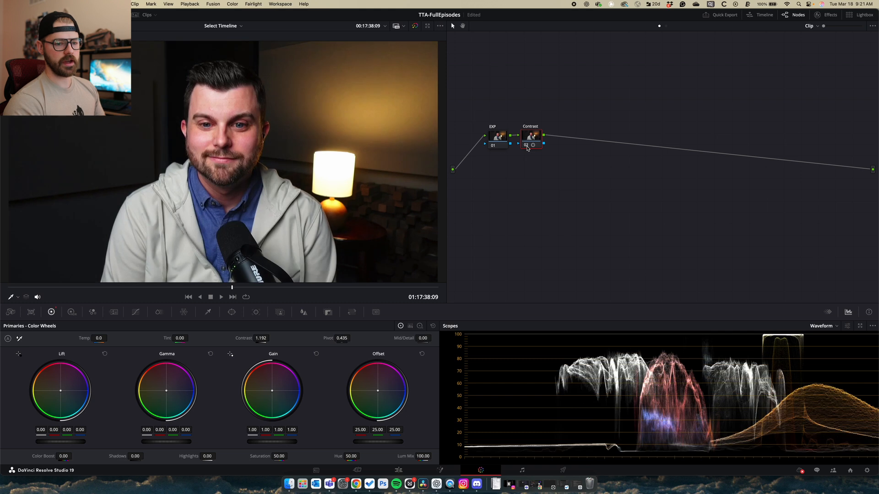
{"action": "left_click", "coordinate": [526, 145]}
{"action": "left_click", "coordinate": [527, 146]}
Redo the Contrast node with a gentle contrast of about 1.158 and add serial node 03
{"action": "right_click", "coordinate": [536, 138]}
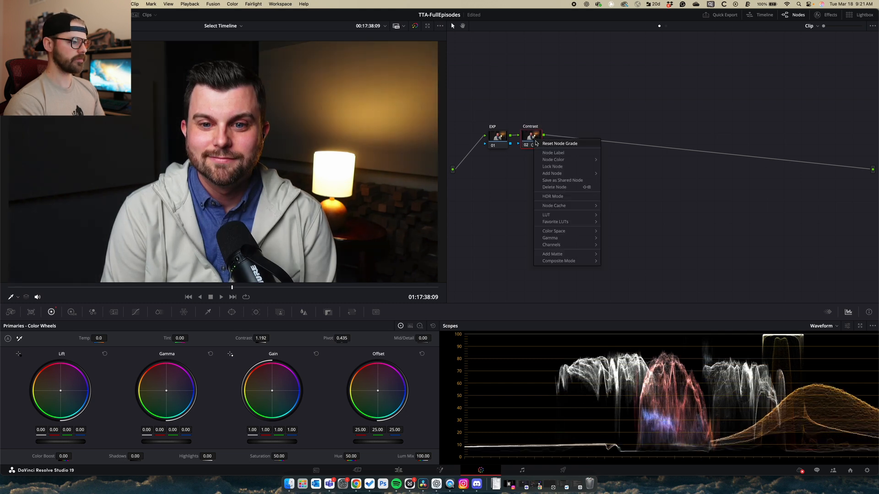
{"action": "left_click", "coordinate": [551, 143]}
{"action": "left_click_drag", "start_coordinate": [261, 338], "coordinate": [271, 338]}
{"action": "left_click", "coordinate": [526, 145]}
{"action": "left_click", "coordinate": [525, 145]}
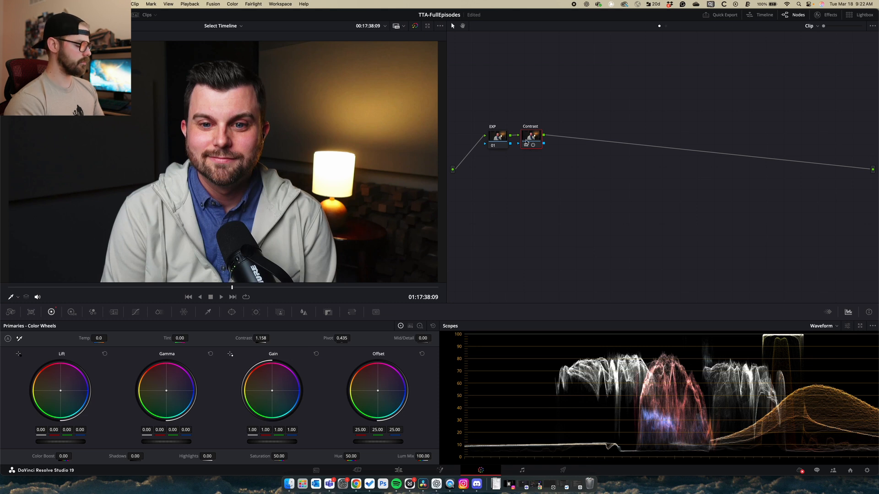
{"action": "key", "text": "alt+s"}
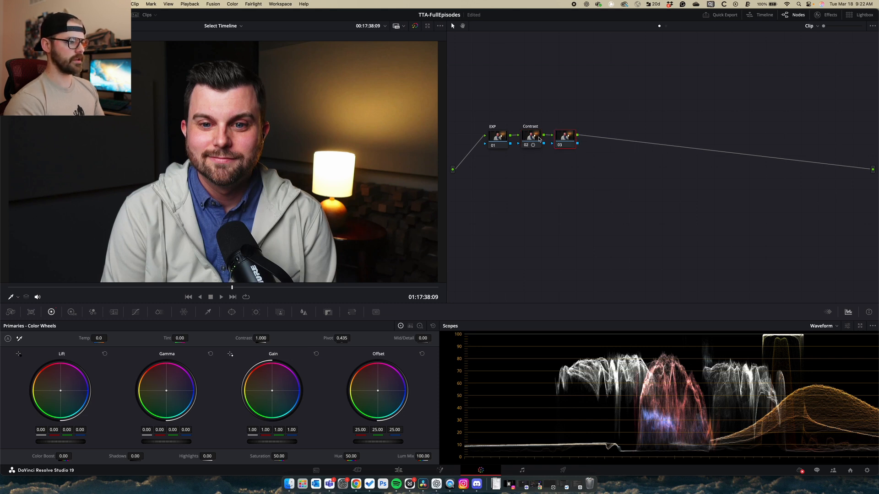
Label node 03 'Saturation'
{"action": "right_click", "coordinate": [565, 137]}
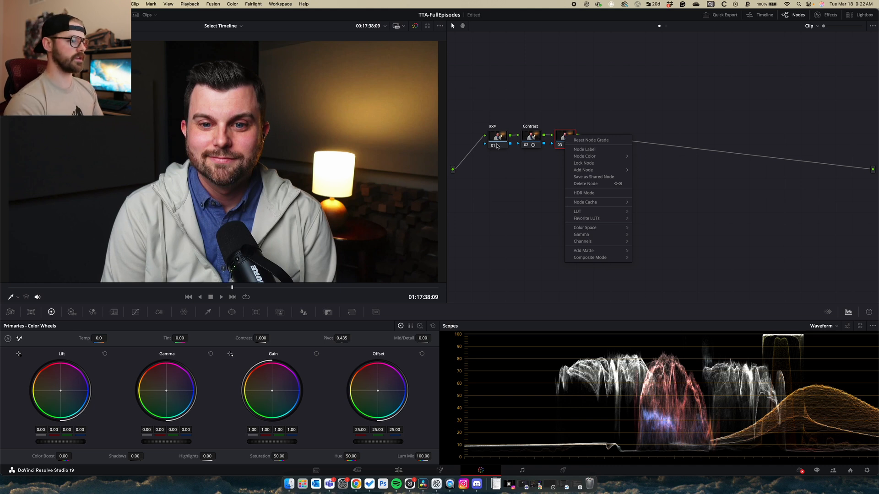
{"action": "left_click", "coordinate": [593, 150]}
{"action": "type", "text": "Saturation"}
{"action": "key", "text": "Return"}
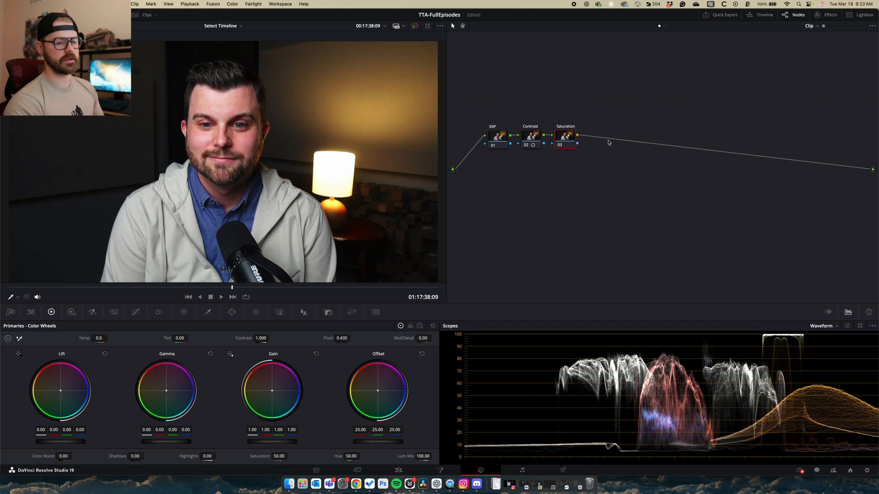
Show the HDR colour wheels and switch the scope to the vectorscope
{"action": "left_click", "coordinate": [72, 313]}
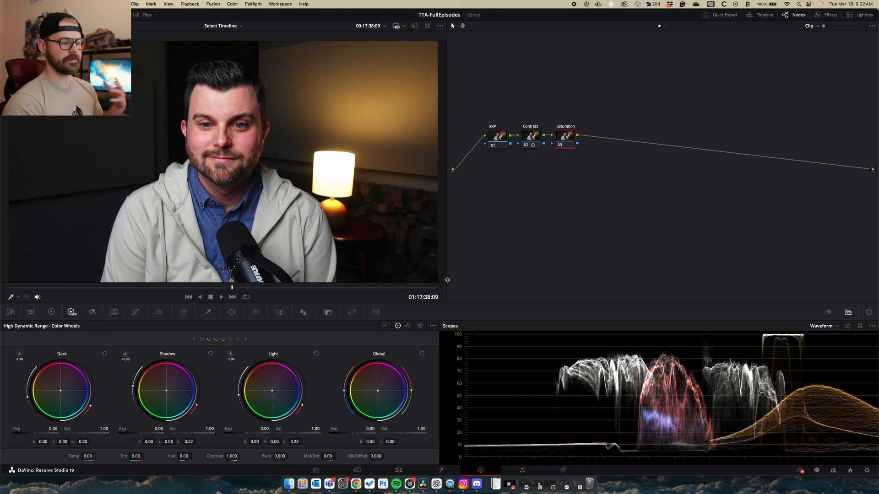
{"action": "left_click", "coordinate": [823, 326]}
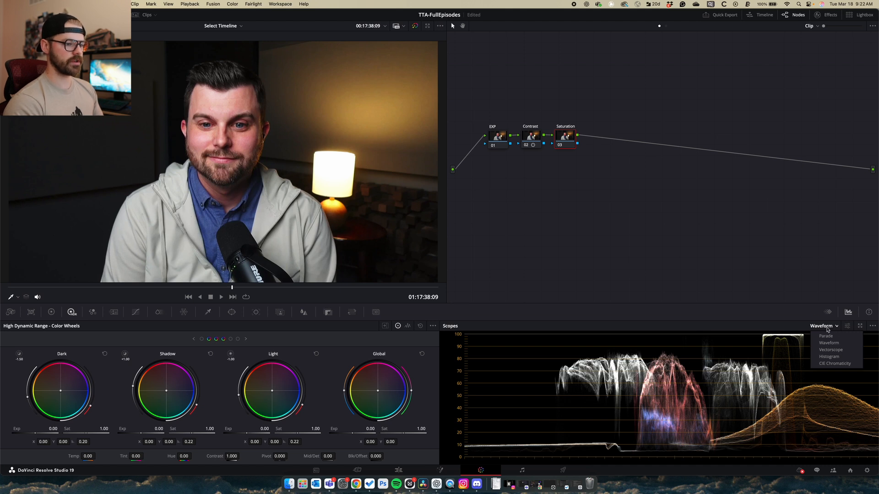
{"action": "left_click", "coordinate": [843, 350]}
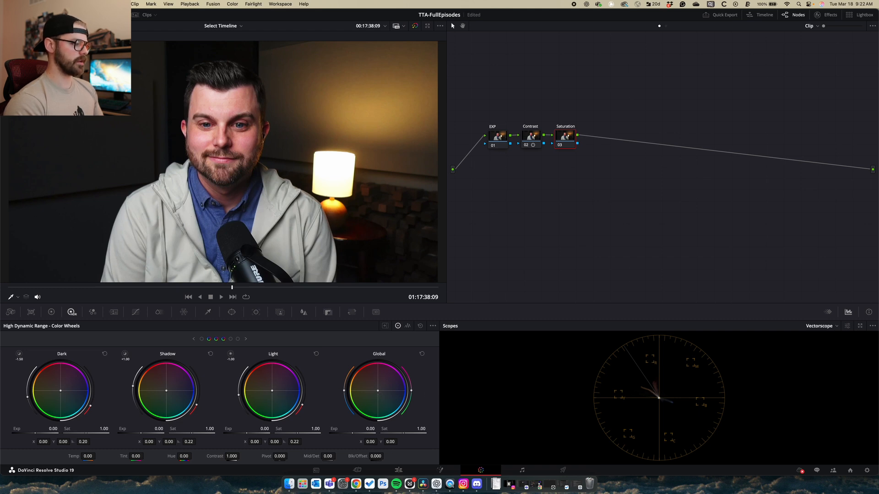
Try global balance and saturation changes on the Saturation node, then reset its grade
{"action": "left_click_drag", "start_coordinate": [378, 390], "coordinate": [380, 388]}
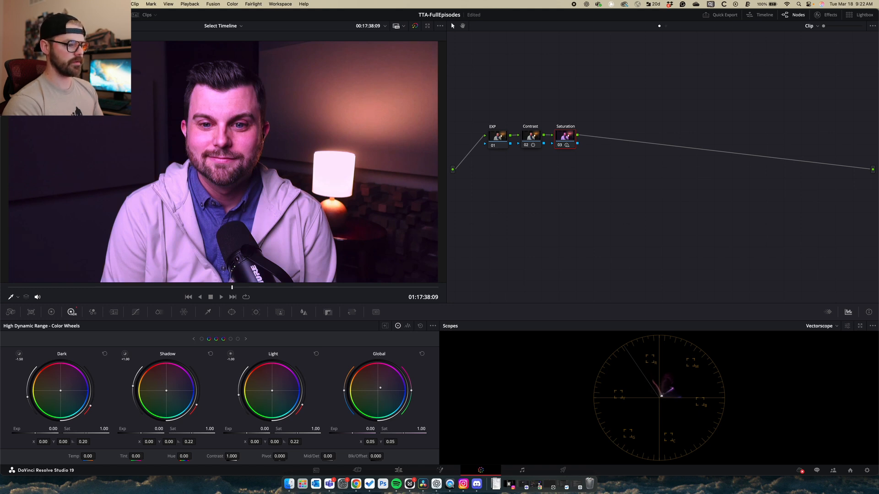
{"action": "left_click", "coordinate": [421, 354]}
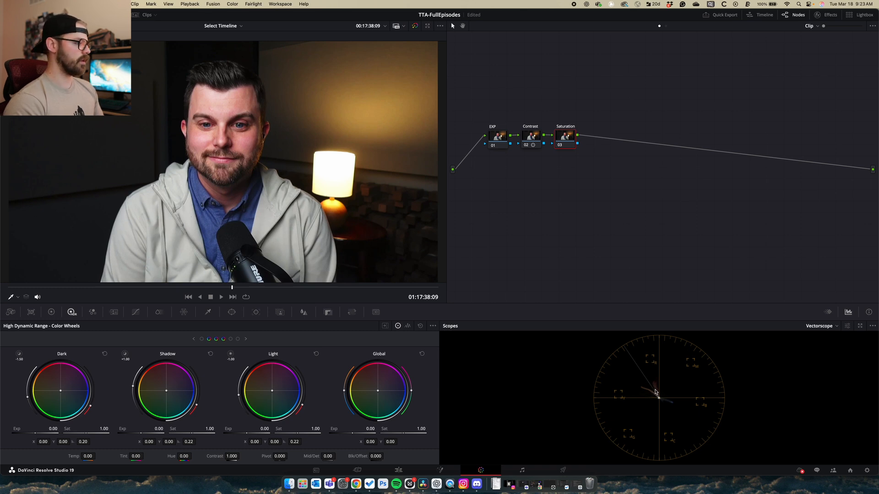
{"action": "left_click_drag", "start_coordinate": [394, 429], "coordinate": [375, 428]}
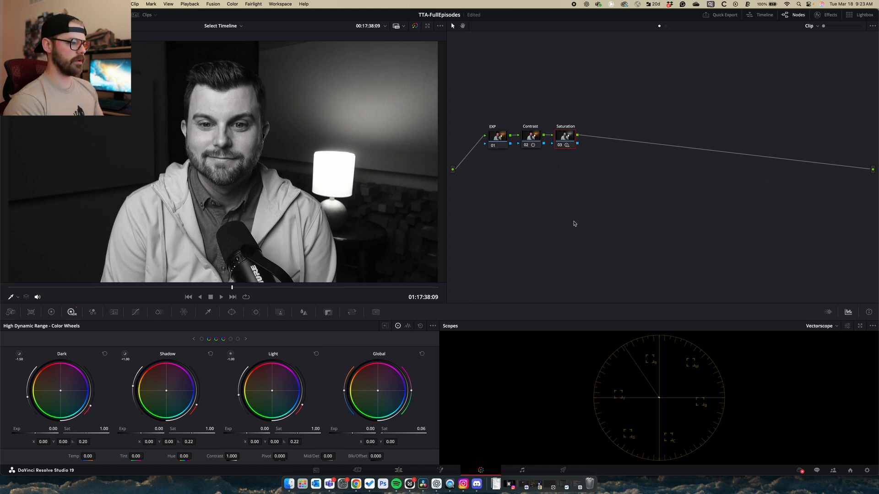
{"action": "right_click", "coordinate": [567, 133]}
{"action": "left_click", "coordinate": [574, 139]}
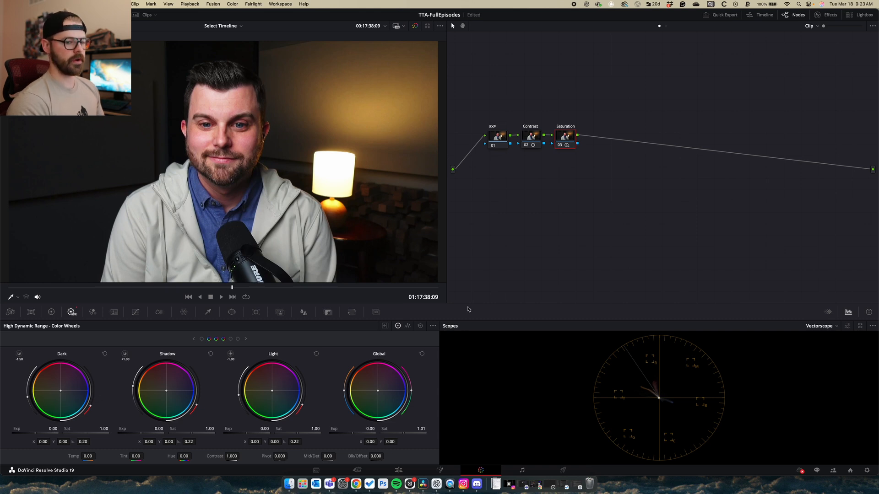
Compare the Saturation node on and off, then add new serial nodes after it
{"action": "left_click", "coordinate": [559, 146]}
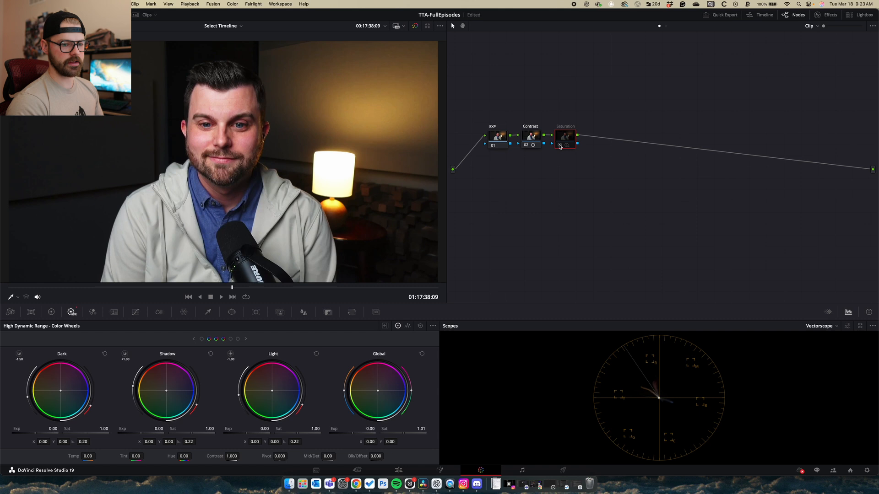
{"action": "left_click", "coordinate": [559, 146]}
{"action": "left_click", "coordinate": [559, 146]}
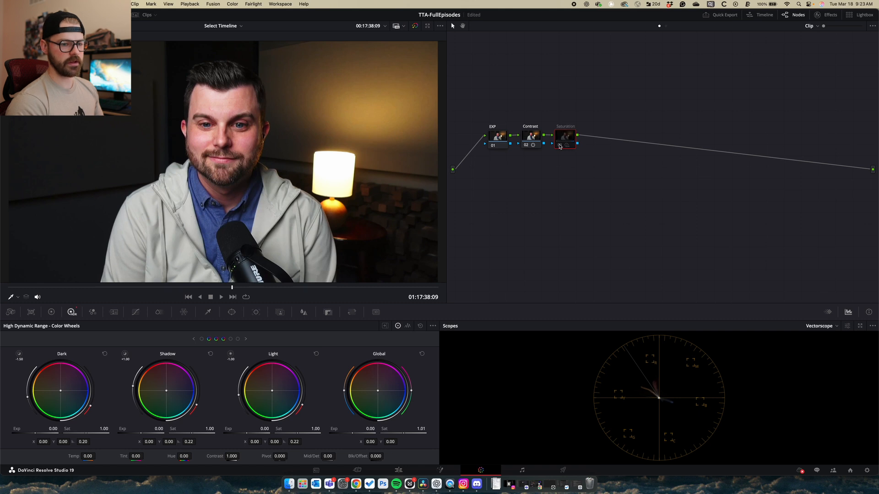
{"action": "left_click", "coordinate": [559, 146]}
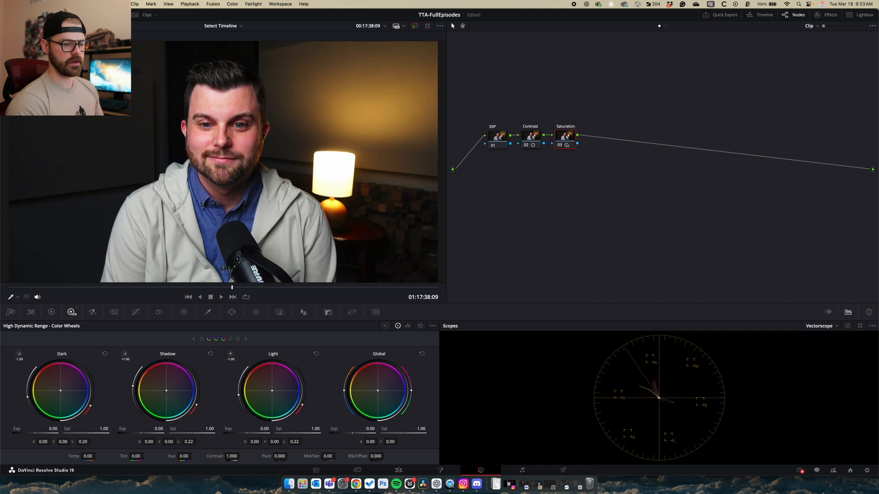
{"action": "left_click", "coordinate": [559, 146]}
{"action": "left_click", "coordinate": [559, 146]}
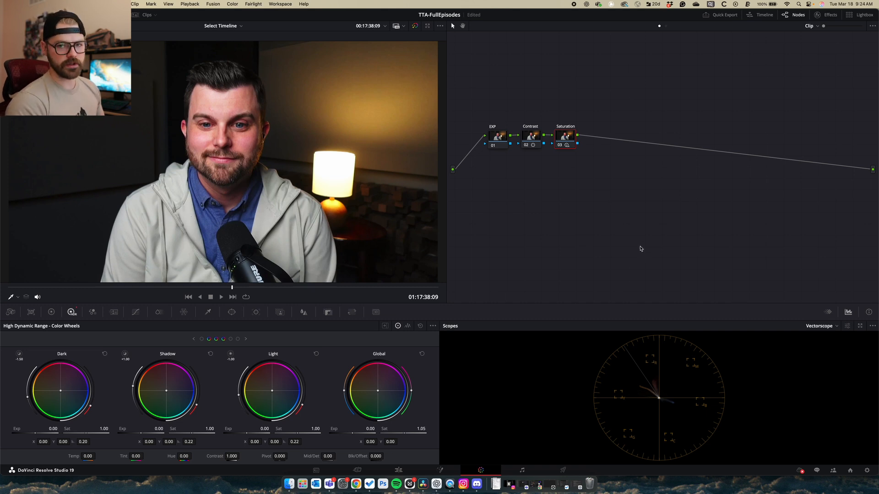
{"action": "key", "text": "alt+s"}
{"action": "key", "text": "alt+s"}
Select node 04, reset its global balance, and warm the colour temperature to 3286.9
{"action": "left_click", "coordinate": [599, 135]}
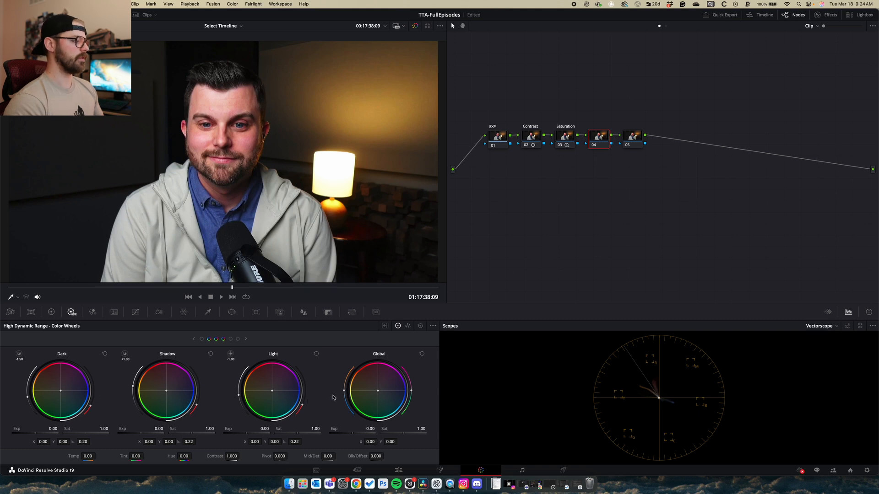
{"action": "left_click_drag", "start_coordinate": [376, 394], "coordinate": [376, 391]}
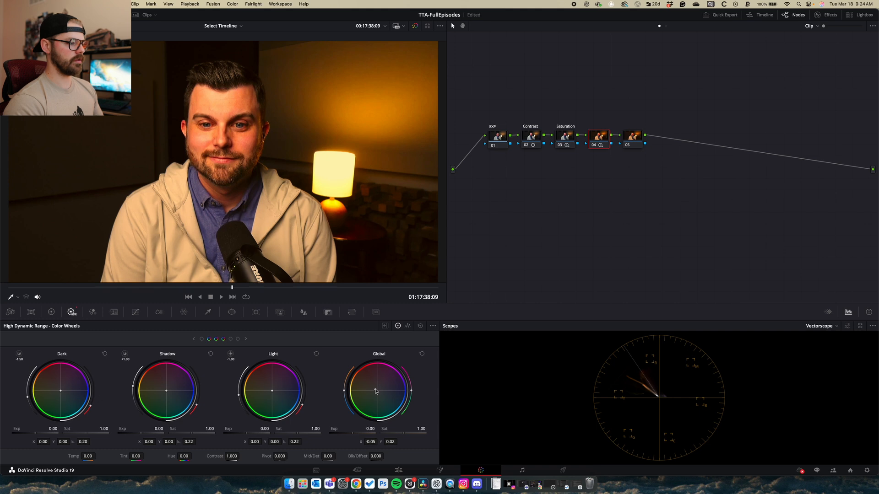
{"action": "left_click", "coordinate": [421, 355]}
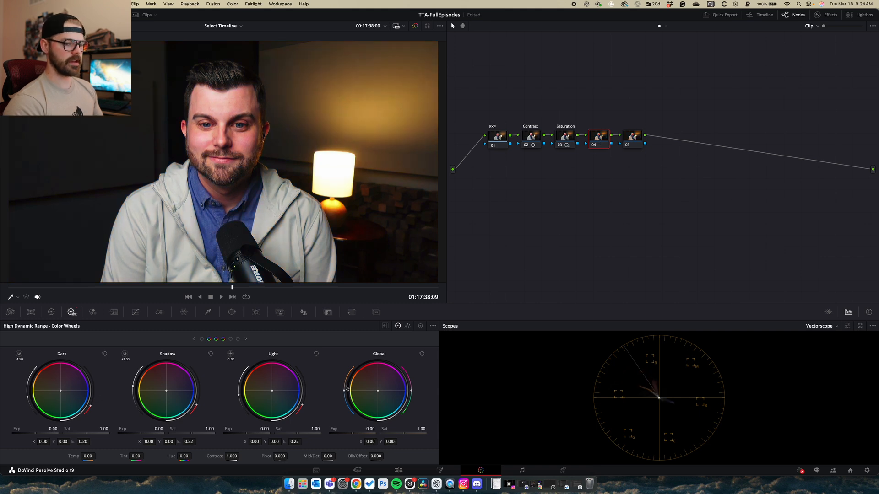
{"action": "left_click_drag", "start_coordinate": [343, 392], "coordinate": [350, 370]}
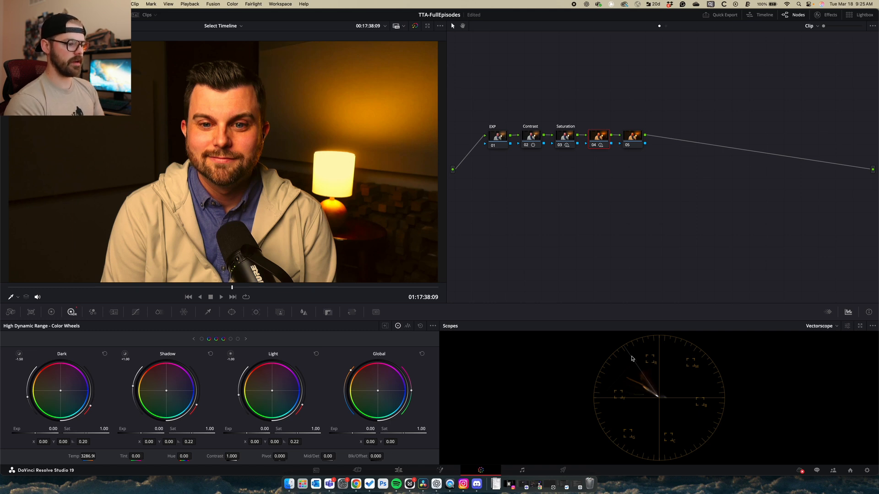
{"action": "left_click", "coordinate": [846, 325]}
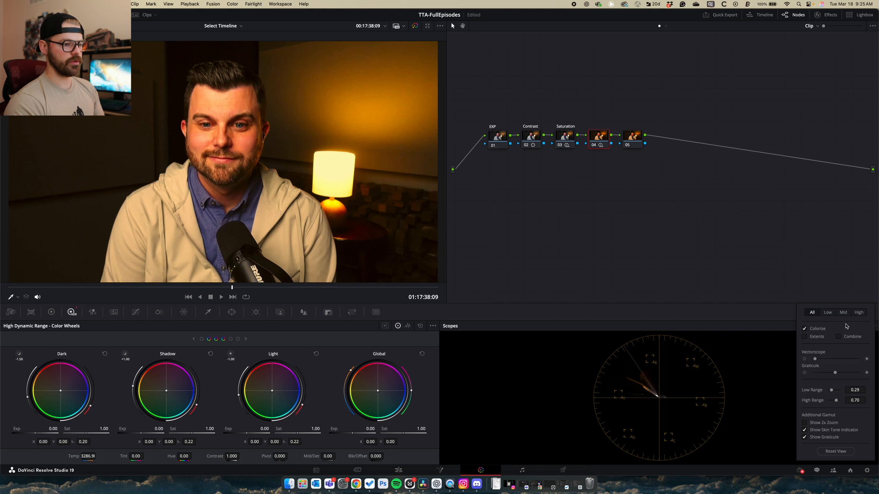
Keep Show Skin Tone Indicator ticked in the vectorscope settings and close them
{"action": "left_click", "coordinate": [747, 321]}
{"action": "left_click", "coordinate": [847, 326]}
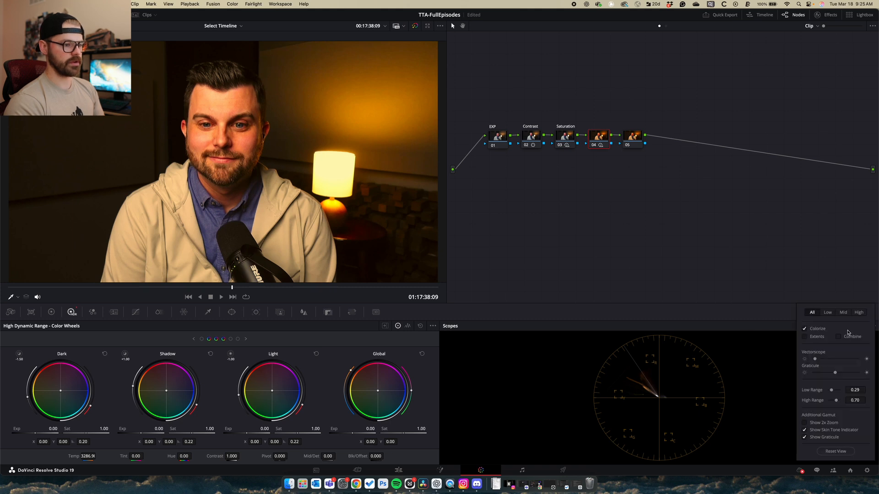
{"action": "left_click", "coordinate": [805, 431]}
{"action": "left_click", "coordinate": [805, 432]}
{"action": "left_click", "coordinate": [760, 377]}
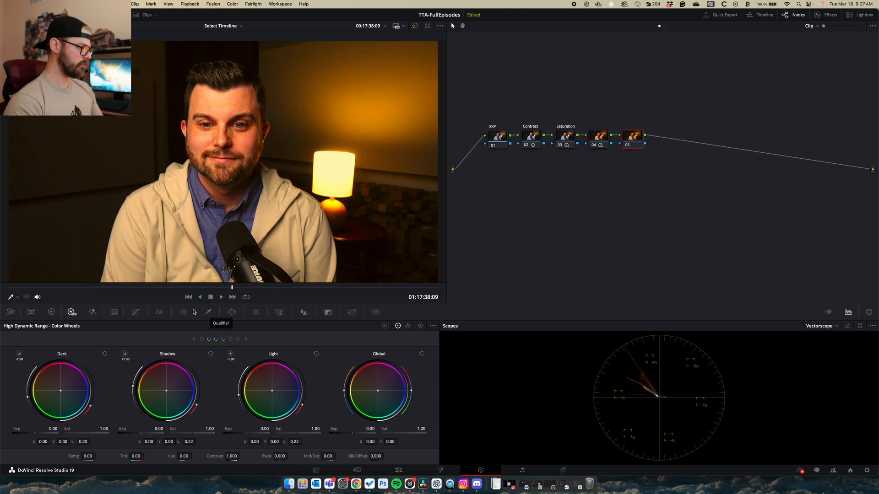
Qualify node 05 by sampling the forehead skin, with highlight mode showing the key
{"action": "left_click", "coordinate": [209, 312]}
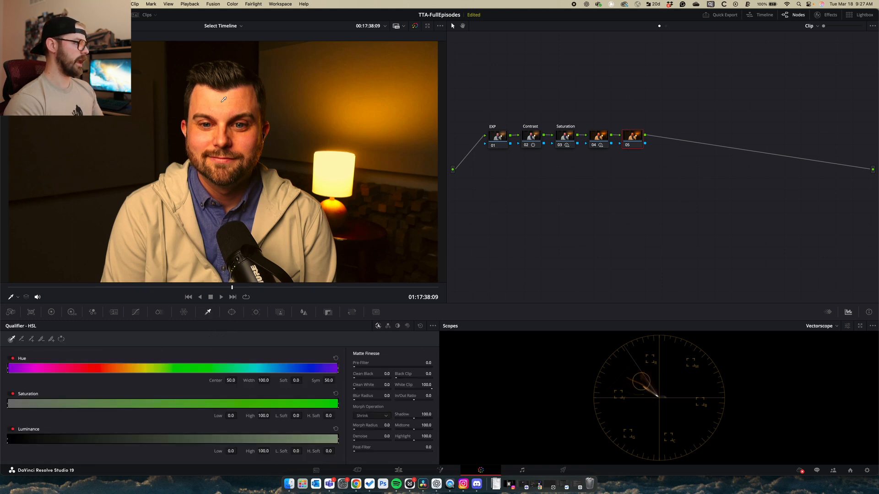
{"action": "scroll", "coordinate": [247, 127], "scroll_direction": "down", "scroll_amount": 3}
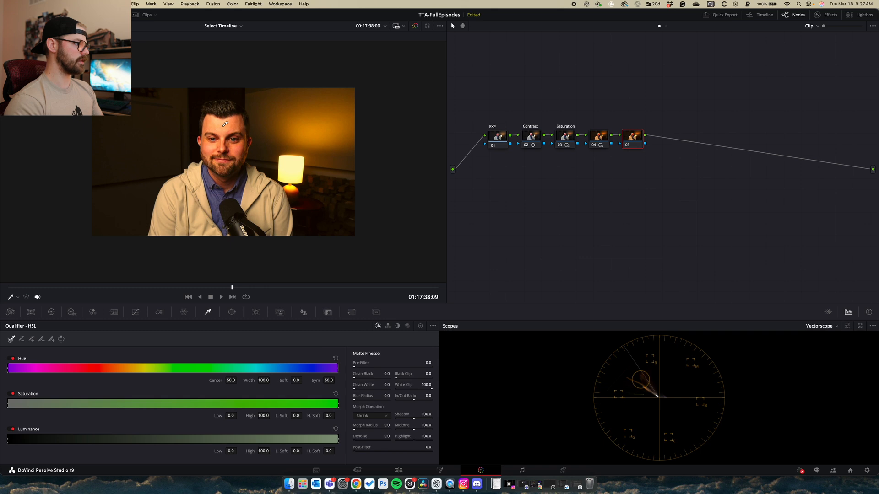
{"action": "left_click", "coordinate": [225, 123]}
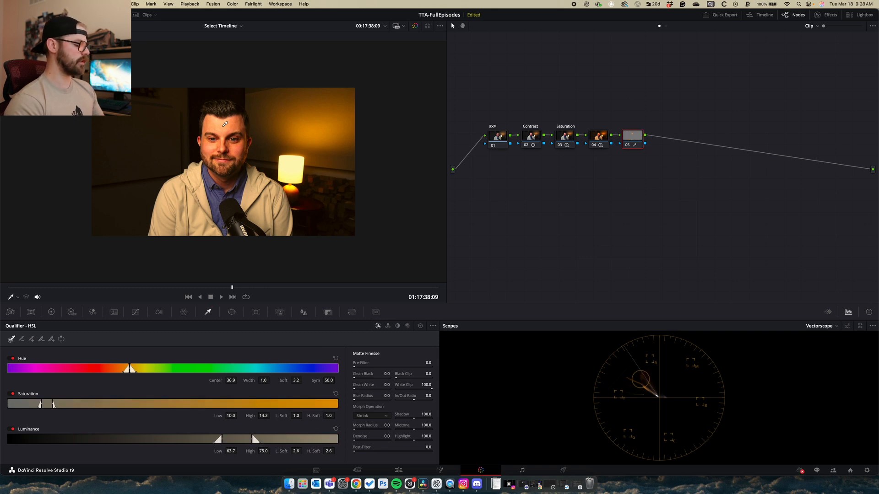
{"action": "key", "text": "shift+h"}
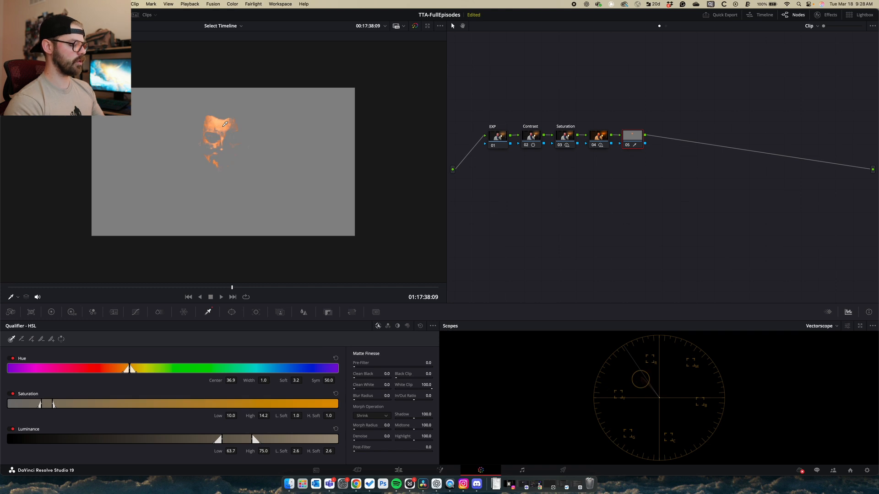
{"action": "scroll", "coordinate": [225, 123], "scroll_direction": "up", "scroll_amount": 1}
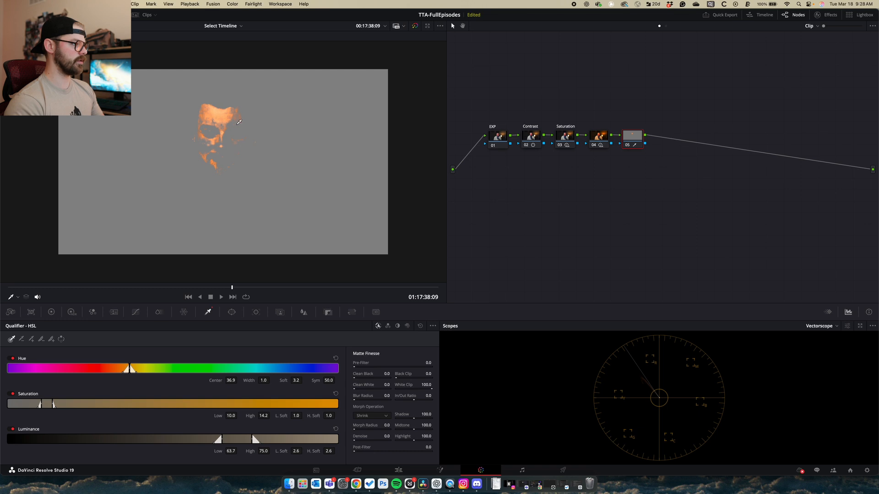
Extend the skin key from forehead to cheek with Picker Add, then return to the colour wheels
{"action": "left_click", "coordinate": [32, 340]}
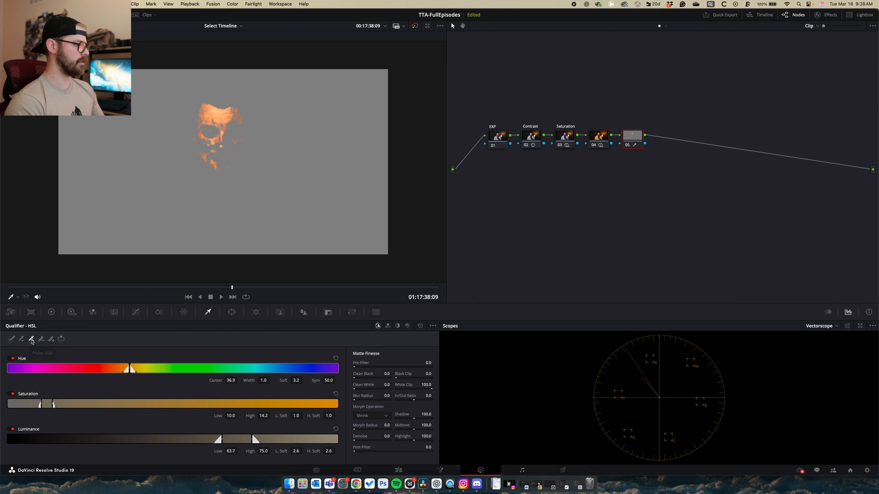
{"action": "left_click", "coordinate": [231, 114]}
{"action": "mouse_move", "coordinate": [231, 113]}
{"action": "left_mouse_down"}
{"action": "mouse_move", "coordinate": [199, 142]}
{"action": "mouse_move", "coordinate": [204, 148]}
{"action": "mouse_move", "coordinate": [241, 147]}
{"action": "mouse_move", "coordinate": [242, 110]}
{"action": "mouse_move", "coordinate": [209, 147]}
{"action": "mouse_move", "coordinate": [213, 115]}
{"action": "mouse_move", "coordinate": [237, 112]}
{"action": "left_mouse_up"}
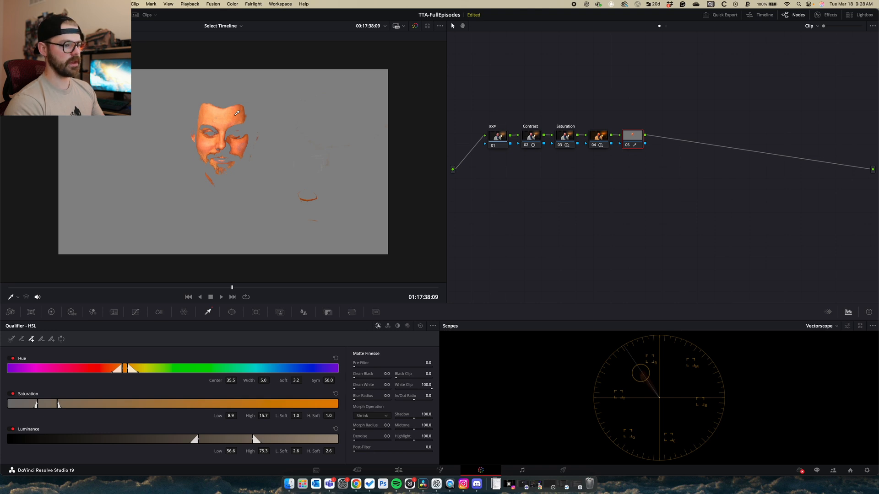
{"action": "left_click", "coordinate": [72, 312]}
{"action": "left_click", "coordinate": [846, 327]}
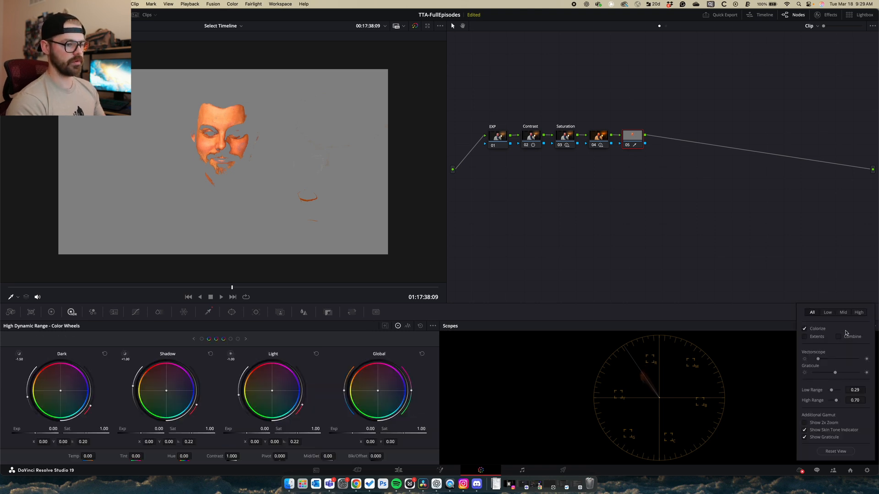
Brighten the vectorscope trace, nudge keyed skin balance to 0.01, and lower saturation to 0.77
{"action": "left_click_drag", "start_coordinate": [820, 359], "coordinate": [835, 360]}
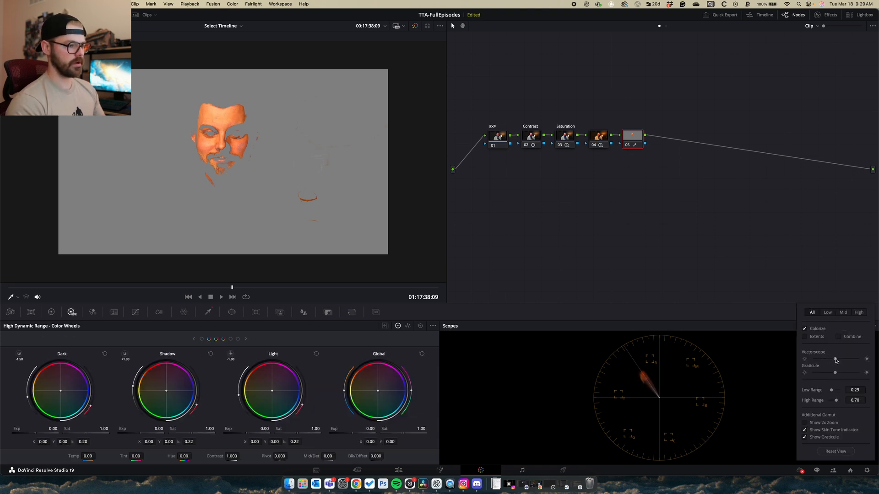
{"action": "left_click", "coordinate": [674, 314]}
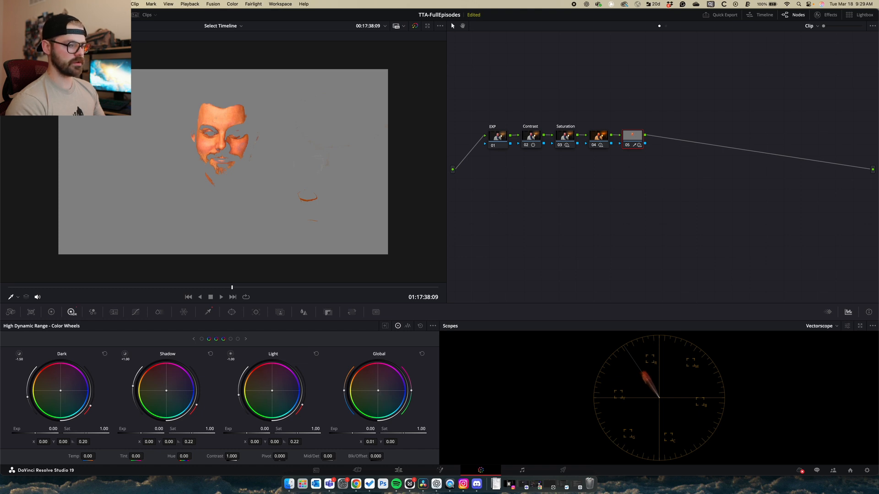
{"action": "left_click_drag", "start_coordinate": [377, 391], "coordinate": [378, 391]}
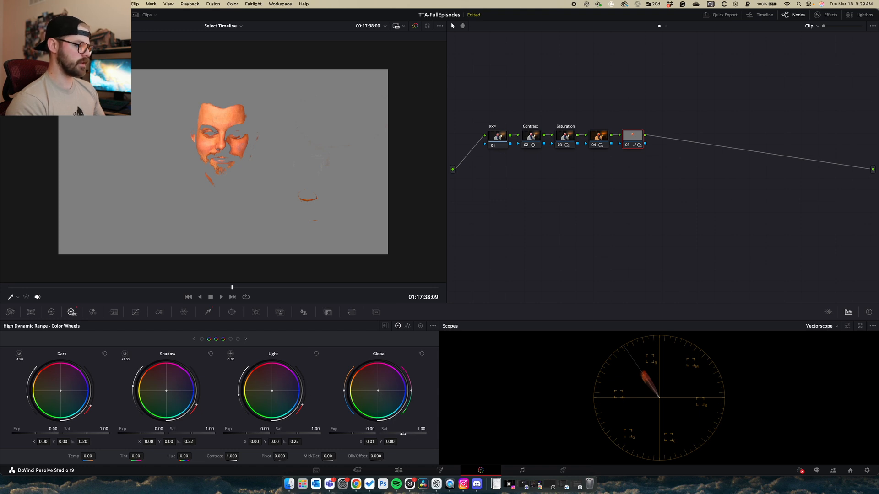
{"action": "left_click_drag", "start_coordinate": [402, 432], "coordinate": [399, 432]}
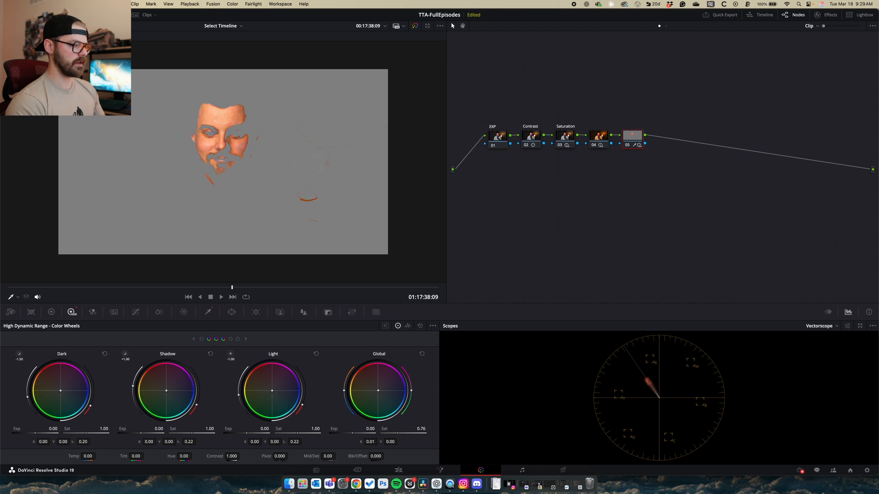
{"action": "left_click_drag", "start_coordinate": [400, 433], "coordinate": [400, 433]}
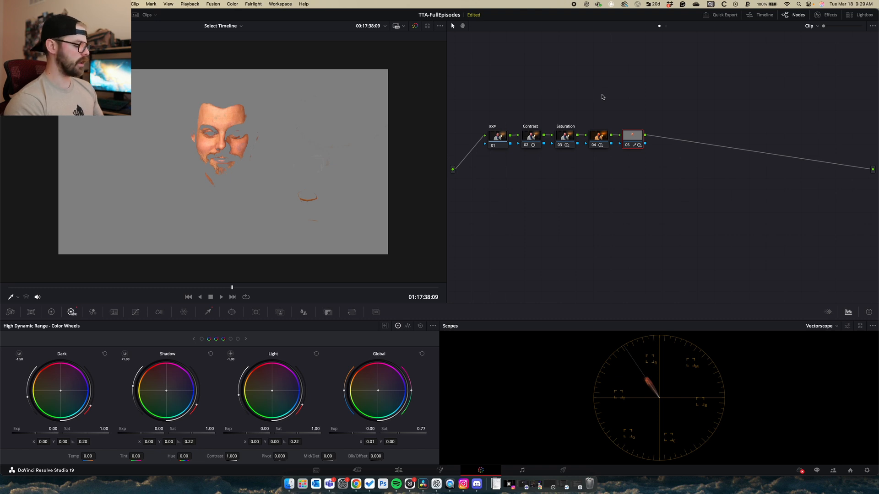
Add serial node 06 and compare the image with node 05 on and off
{"action": "key", "text": "alt+s"}
{"action": "left_click", "coordinate": [626, 145]}
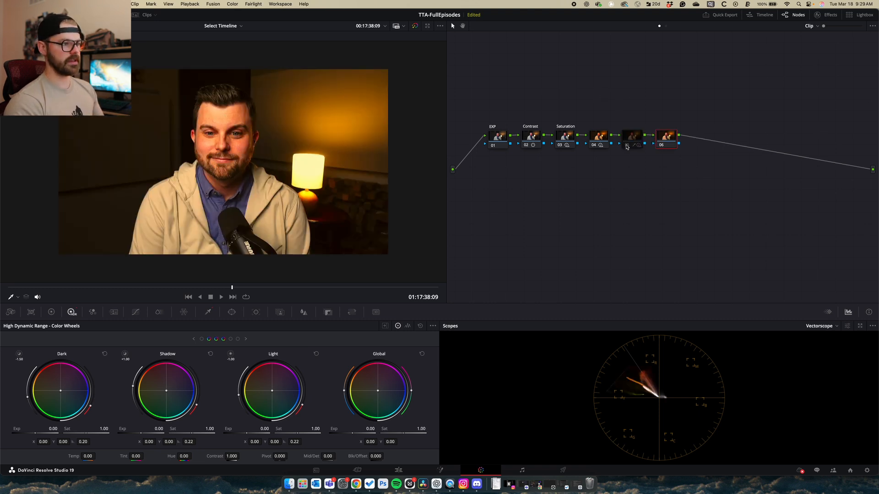
{"action": "left_click", "coordinate": [626, 146]}
{"action": "left_click", "coordinate": [626, 146]}
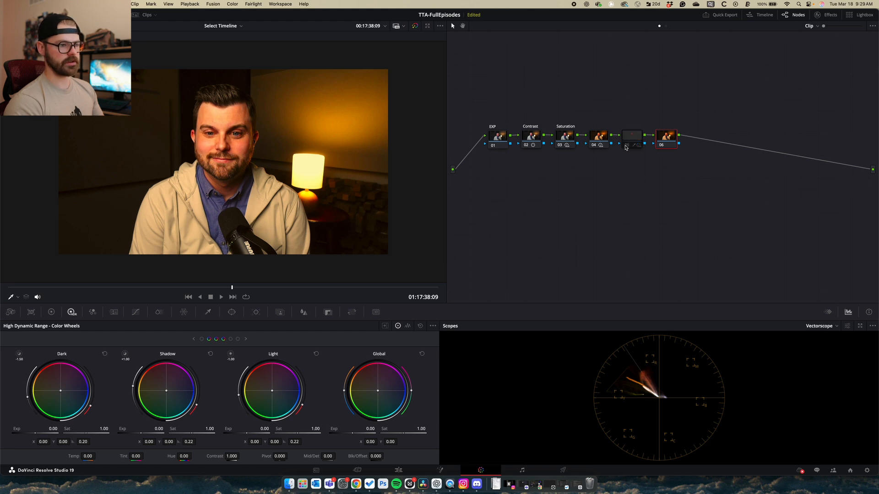
{"action": "left_click", "coordinate": [626, 145]}
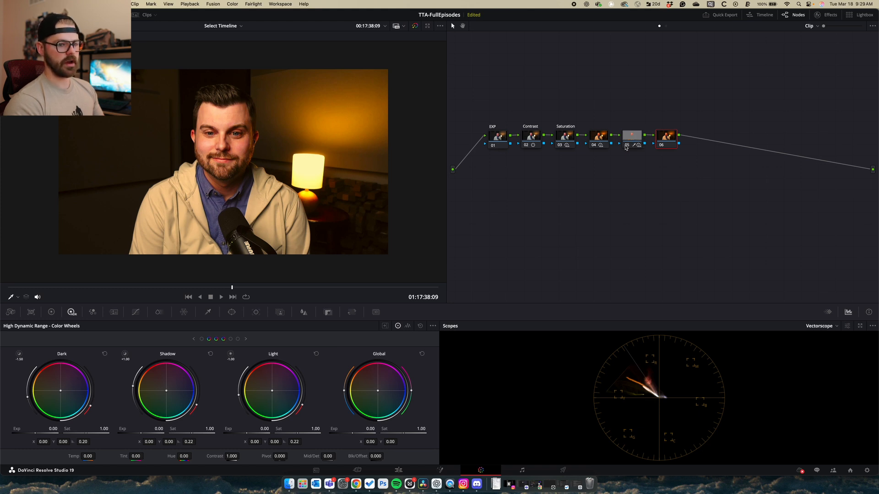
{"action": "left_click", "coordinate": [626, 146]}
{"action": "left_click", "coordinate": [626, 145]}
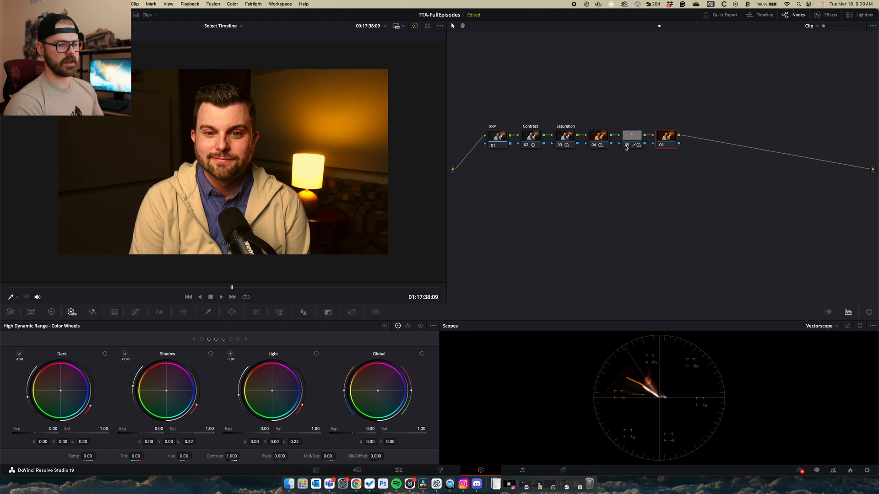
{"action": "left_click", "coordinate": [626, 146]}
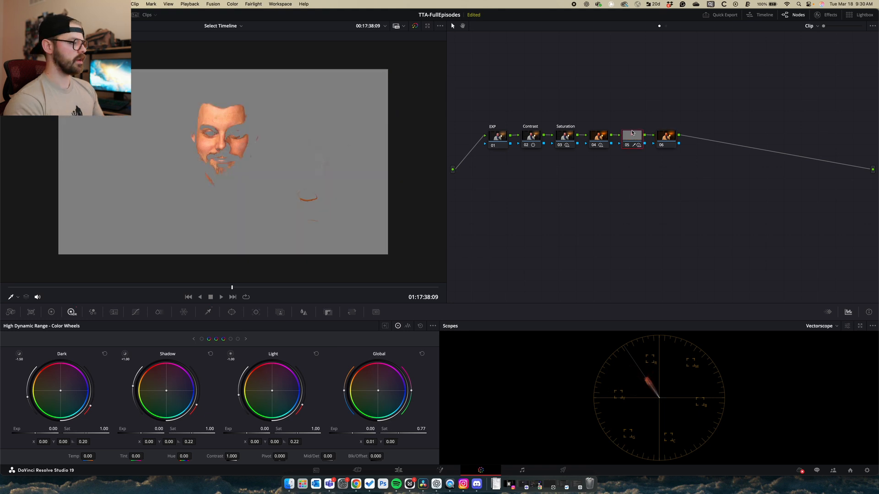
Reset node 05's hue, saturation and luminance qualifier ranges so it affects the whole image
{"action": "left_click", "coordinate": [208, 313]}
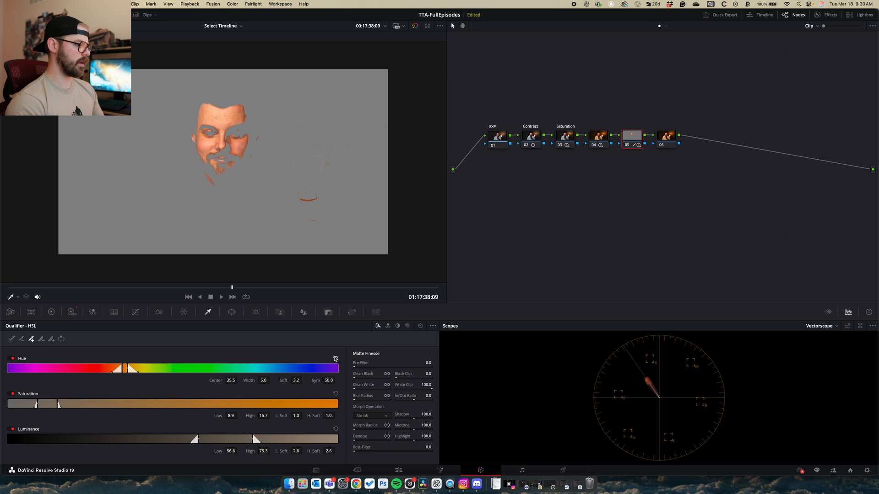
{"action": "left_click", "coordinate": [335, 358]}
{"action": "left_click", "coordinate": [336, 393]}
{"action": "left_click", "coordinate": [336, 428]}
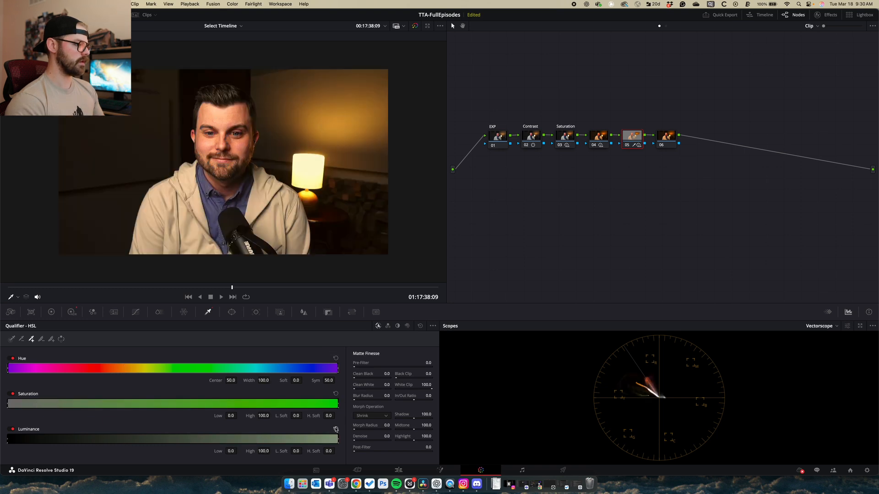
Cool node 06's colour temperature to -740.0 in Primaries, comparing against node 05 bypassed
{"action": "left_click", "coordinate": [658, 138]}
{"action": "left_click", "coordinate": [628, 146]}
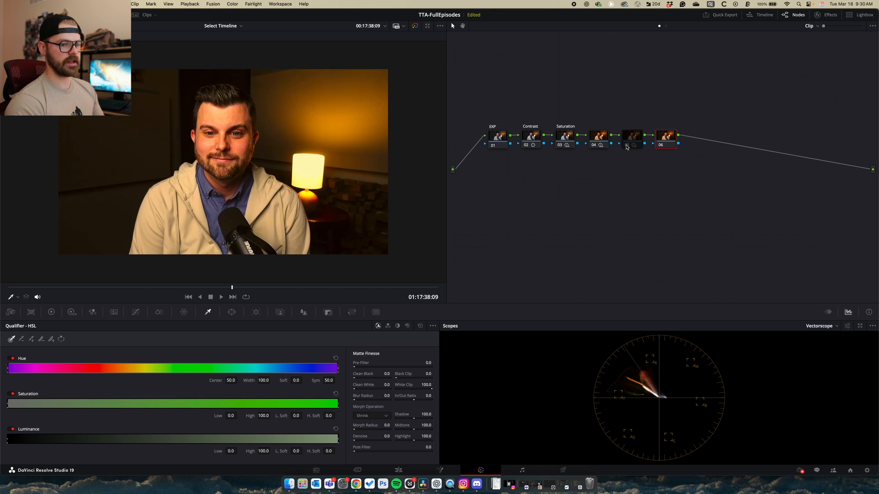
{"action": "left_click", "coordinate": [627, 147]}
{"action": "left_click", "coordinate": [627, 146]}
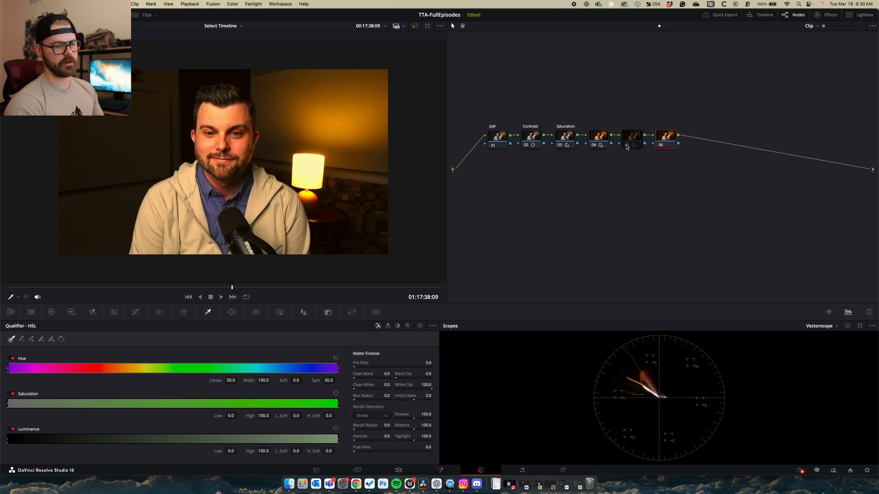
{"action": "left_click", "coordinate": [627, 146]}
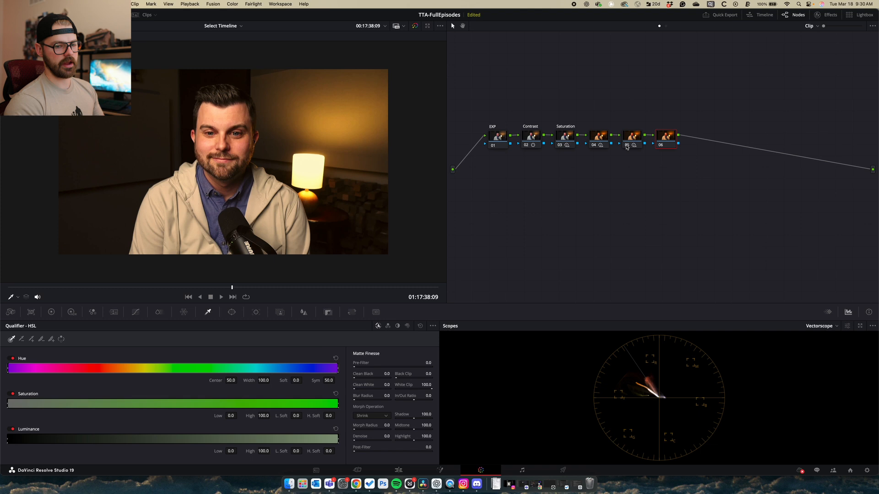
{"action": "left_click", "coordinate": [627, 146]}
{"action": "left_click", "coordinate": [626, 146]}
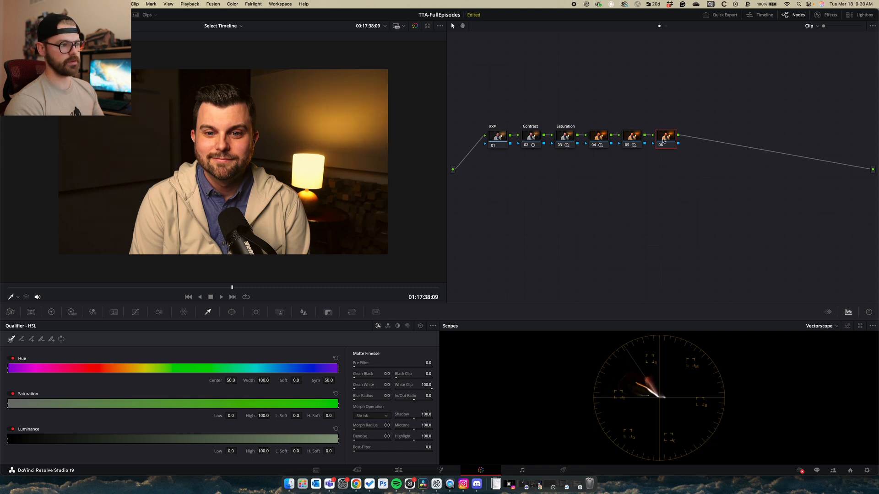
{"action": "left_click", "coordinate": [70, 313]}
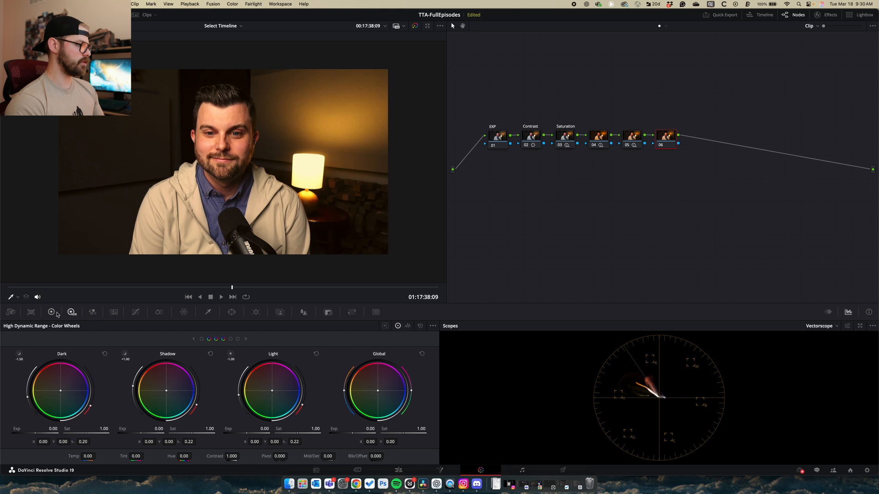
{"action": "left_click", "coordinate": [52, 313]}
{"action": "left_click_drag", "start_coordinate": [99, 338], "coordinate": [82, 338]}
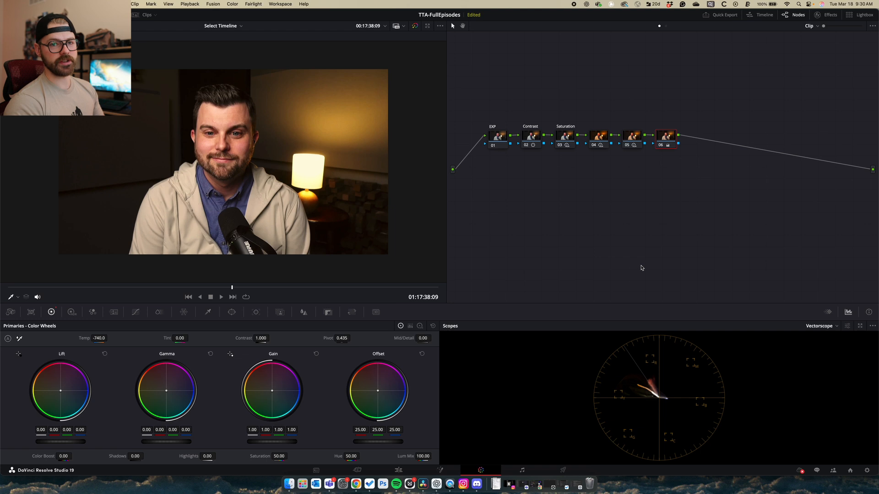
{"action": "left_click_drag", "start_coordinate": [702, 119], "coordinate": [614, 160]}
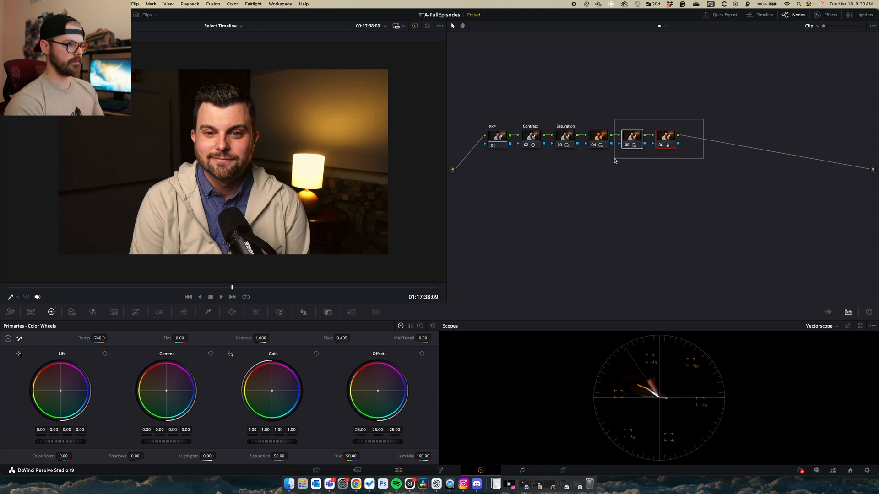
Delete nodes 05 and 06 and reset node 04's grade
{"action": "key", "text": "Delete"}
{"action": "right_click", "coordinate": [598, 136]}
{"action": "left_click", "coordinate": [606, 140]}
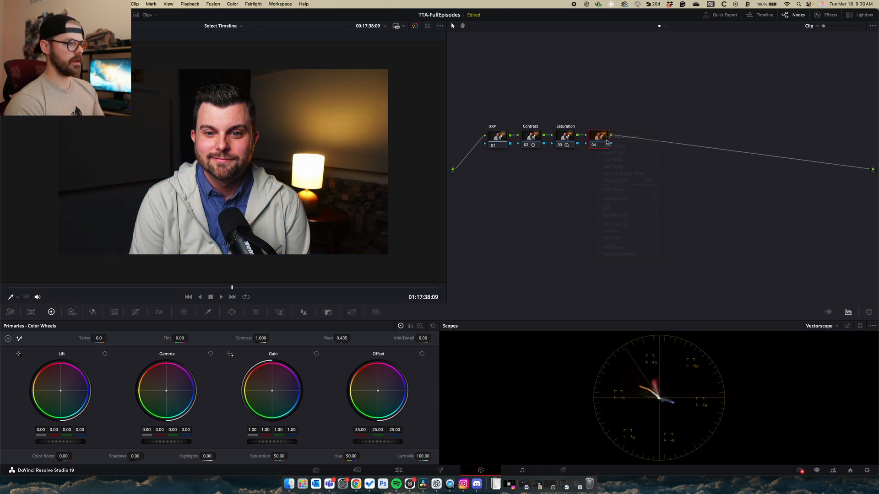
{"action": "left_click", "coordinate": [566, 137]}
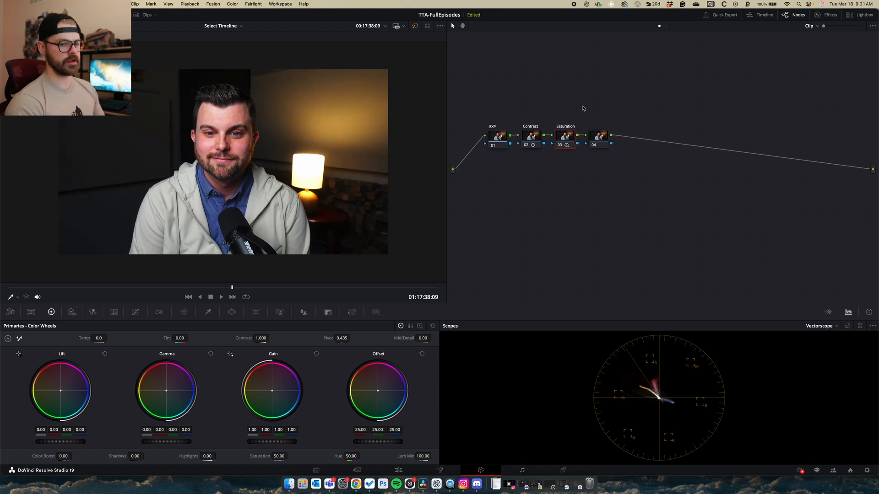
{"action": "left_click", "coordinate": [599, 138]}
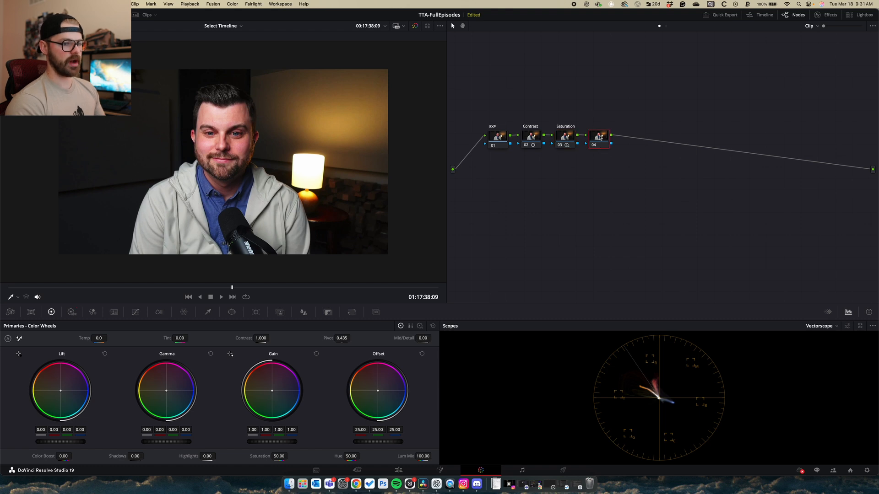
Keep the vectorscope as the displayed scope
{"action": "left_click", "coordinate": [835, 327]}
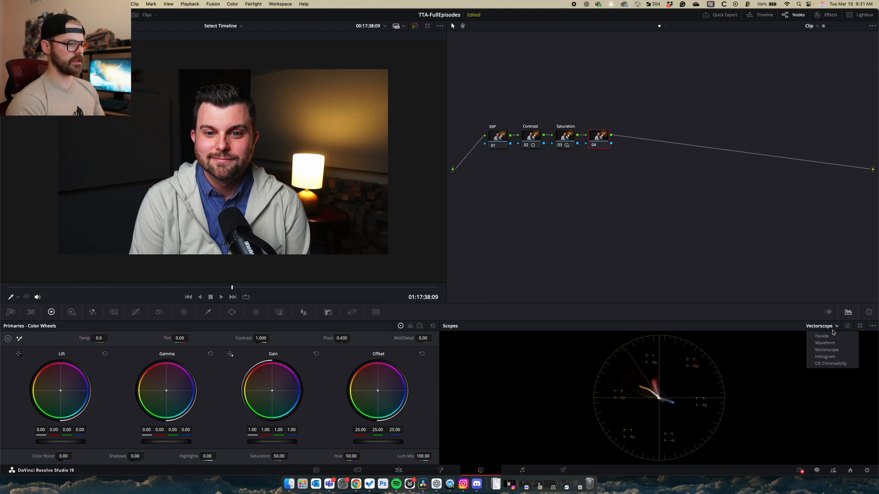
{"action": "left_click", "coordinate": [839, 350]}
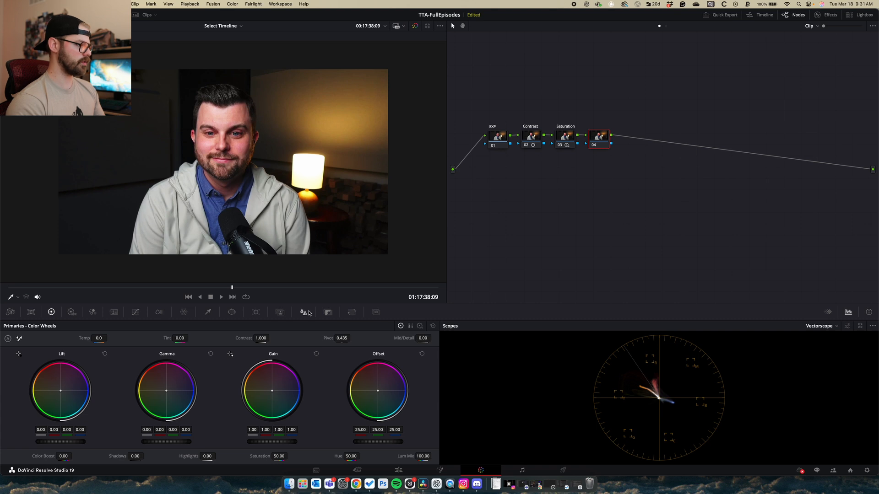
{"action": "left_click", "coordinate": [208, 312]}
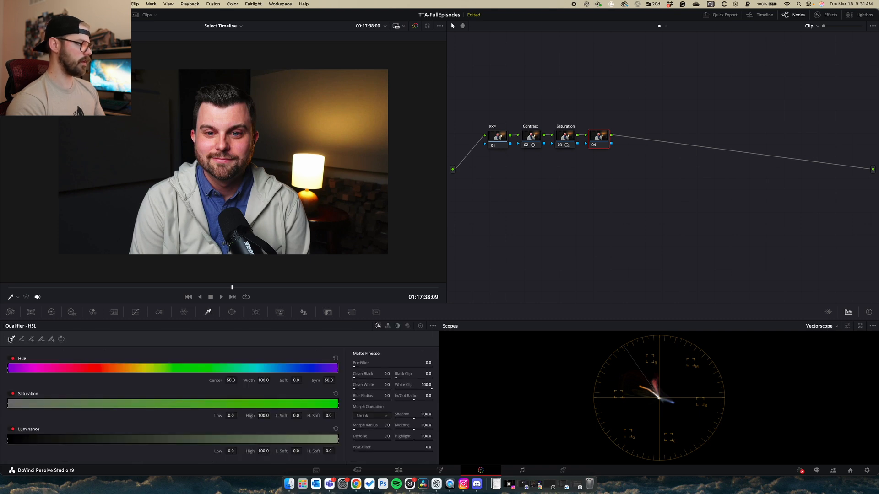
Key node 04 on the face's skin from cheek to forehead, hue centred at 31.5, width 7.2
{"action": "left_click", "coordinate": [113, 250]}
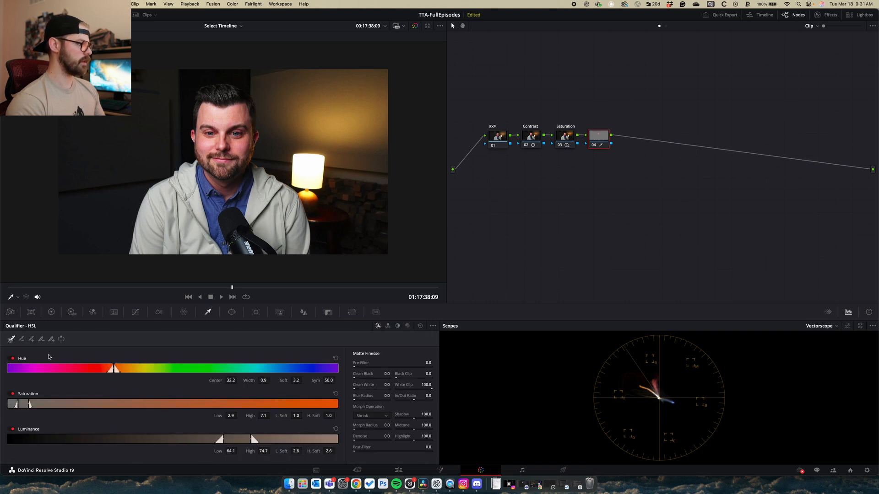
{"action": "left_click", "coordinate": [31, 338]}
{"action": "mouse_move", "coordinate": [221, 165]}
{"action": "left_mouse_down"}
{"action": "mouse_move", "coordinate": [235, 122]}
{"action": "mouse_move", "coordinate": [212, 111]}
{"action": "mouse_move", "coordinate": [226, 112]}
{"action": "mouse_move", "coordinate": [225, 124]}
{"action": "mouse_move", "coordinate": [214, 111]}
{"action": "mouse_move", "coordinate": [206, 141]}
{"action": "left_mouse_up"}
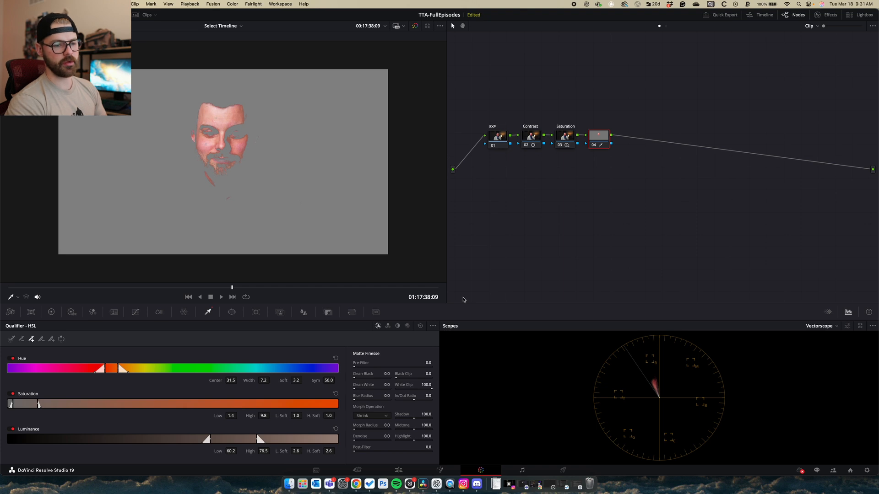
{"action": "left_click", "coordinate": [51, 312]}
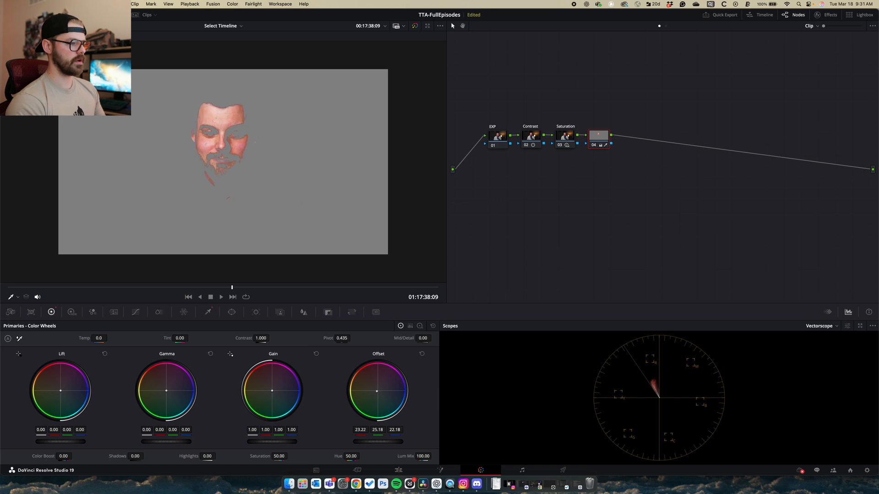
Nudge node 04's skin offset greener to 23.14, 25.10, 22.10 and add serial node 05
{"action": "left_click_drag", "start_coordinate": [377, 391], "coordinate": [376, 392]}
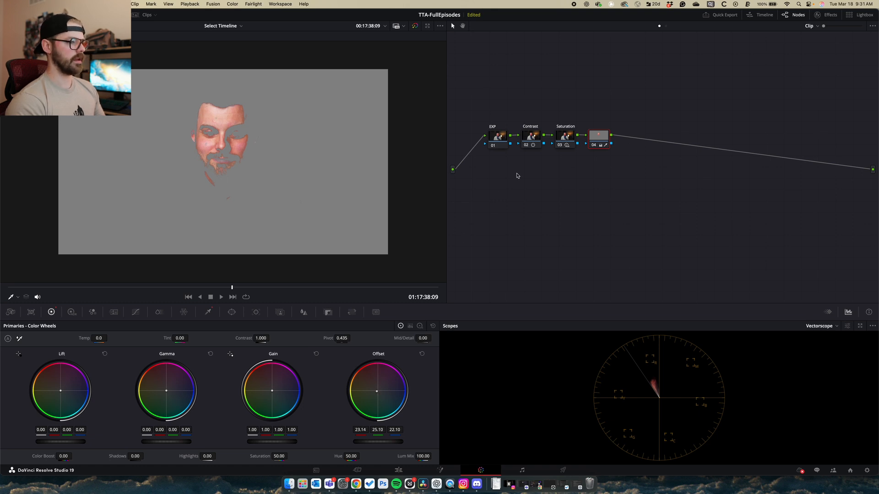
{"action": "key", "text": "alt+s"}
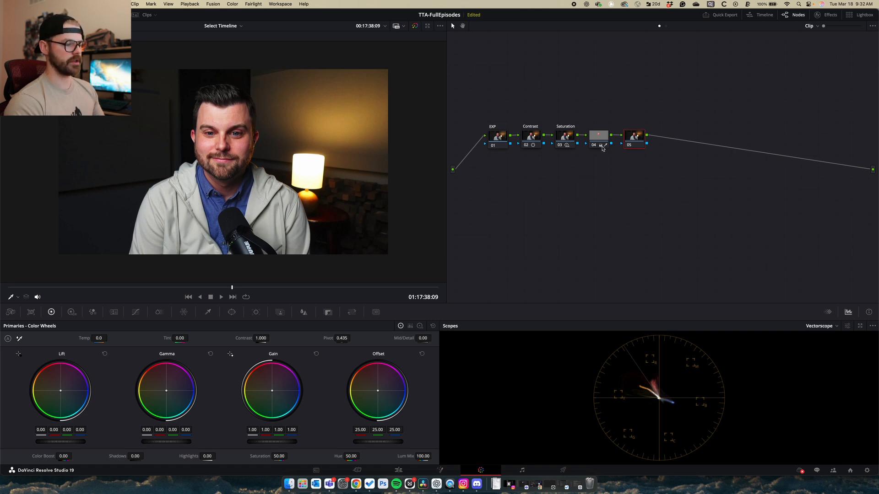
Give node 05 an inverted circular window stretched into a large, wide ellipse
{"action": "left_click_drag", "start_coordinate": [632, 138], "coordinate": [638, 139]}
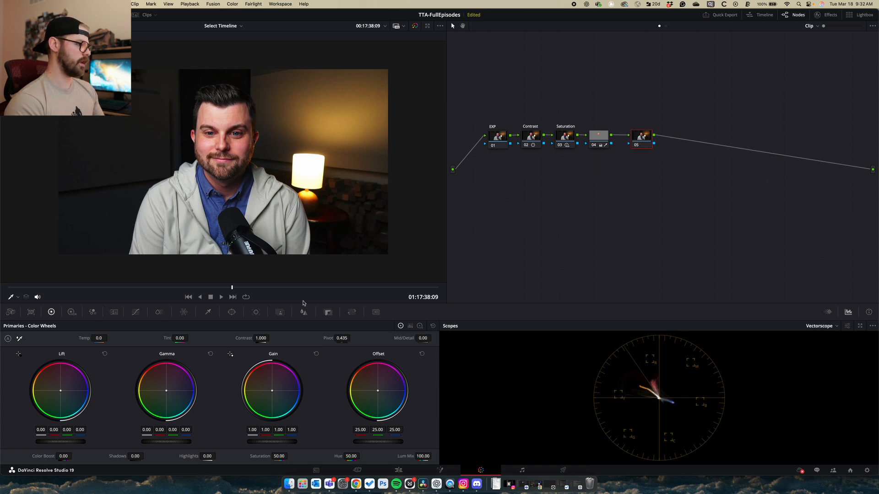
{"action": "left_click", "coordinate": [231, 312]}
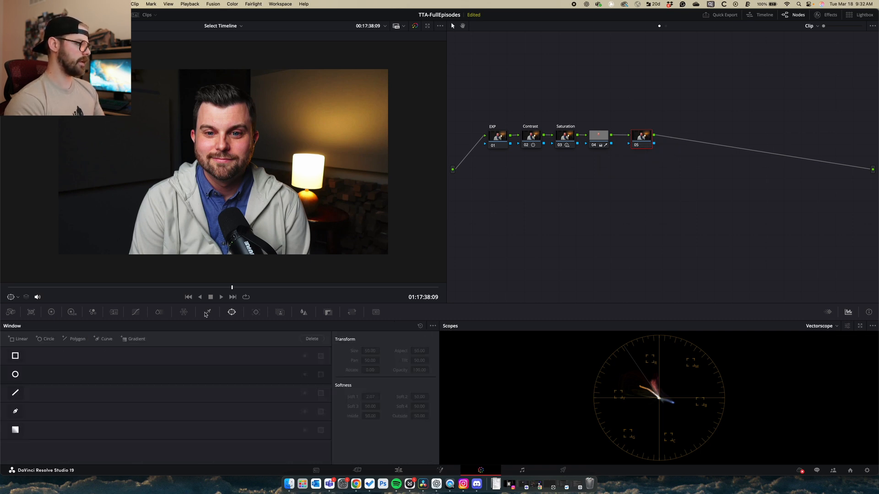
{"action": "left_click", "coordinate": [16, 375]}
{"action": "left_click_drag", "start_coordinate": [168, 158], "coordinate": [88, 160]}
{"action": "left_click_drag", "start_coordinate": [230, 99], "coordinate": [228, 82]}
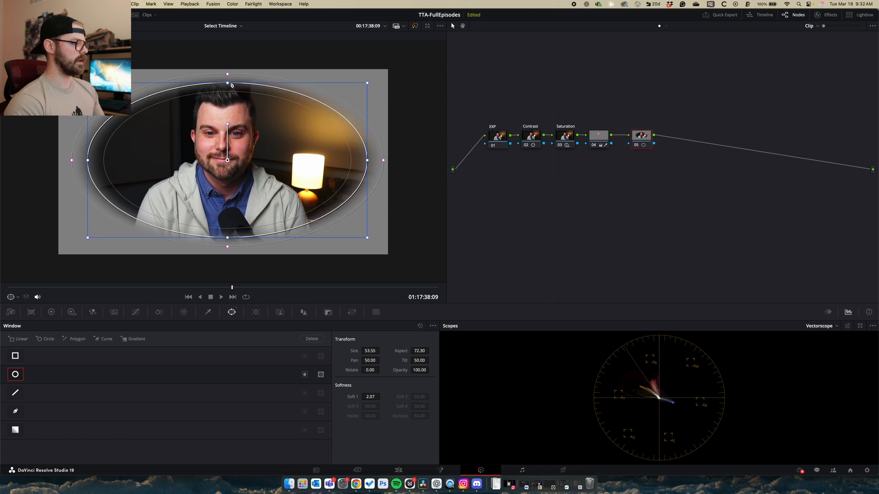
{"action": "left_click", "coordinate": [304, 375]}
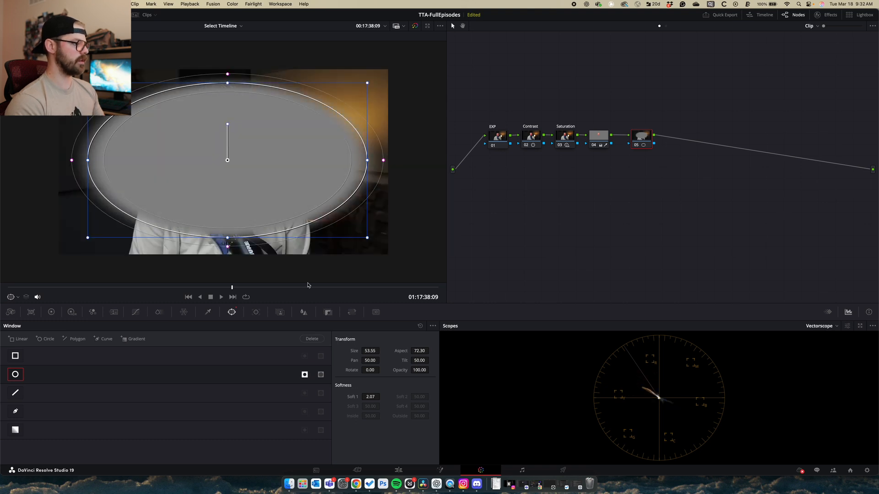
{"action": "left_click_drag", "start_coordinate": [366, 239], "coordinate": [383, 250]}
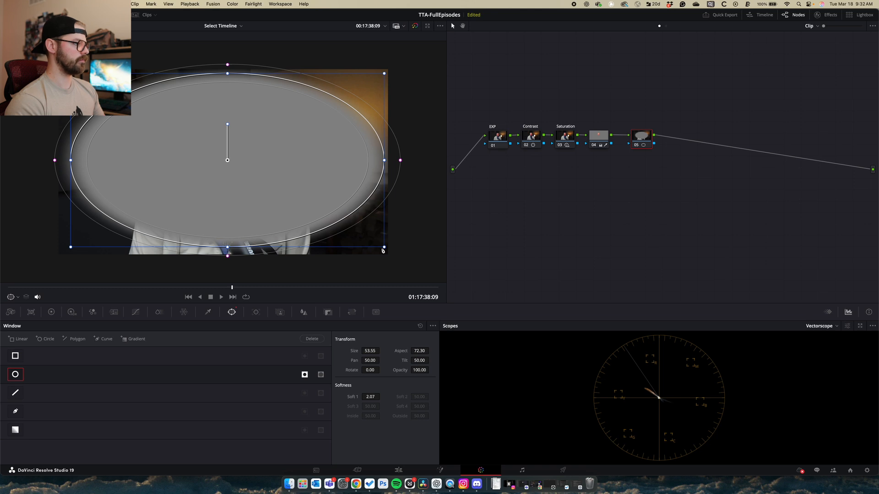
Darken outside the ellipse to offset 12.65 and add serial node 06 after the vignette
{"action": "left_click", "coordinate": [51, 312]}
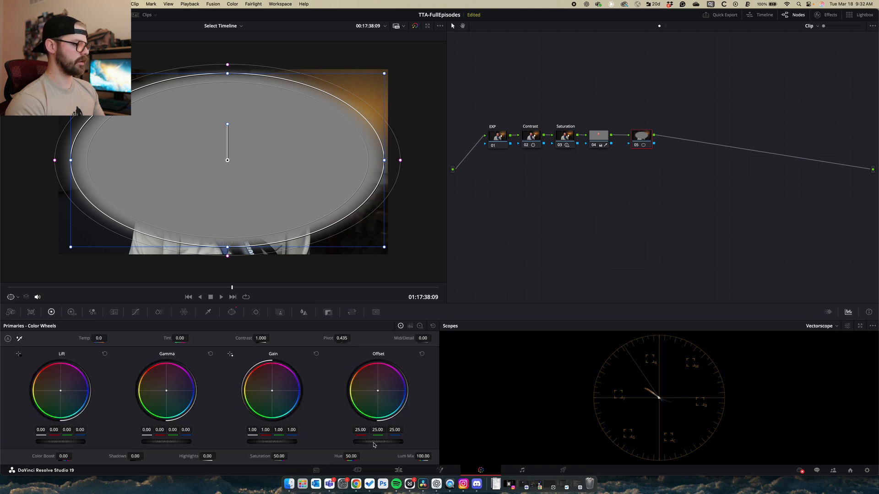
{"action": "left_click_drag", "start_coordinate": [378, 441], "coordinate": [357, 441]}
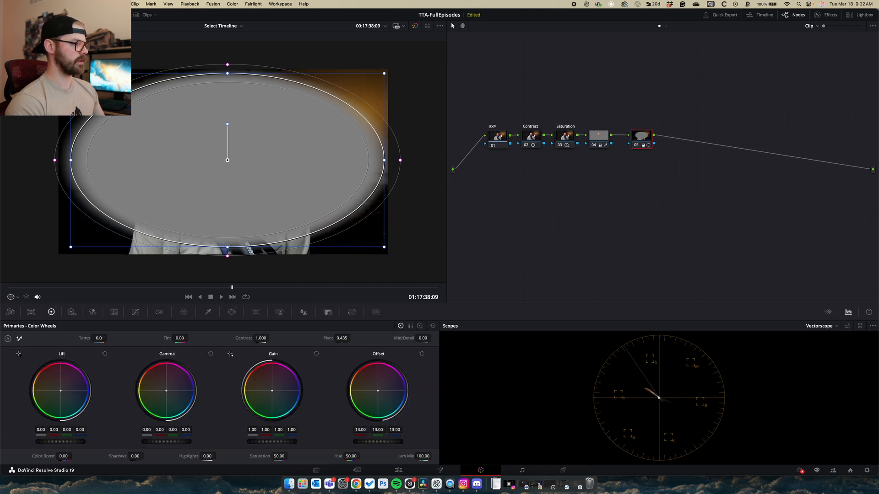
{"action": "key", "text": "alt+s"}
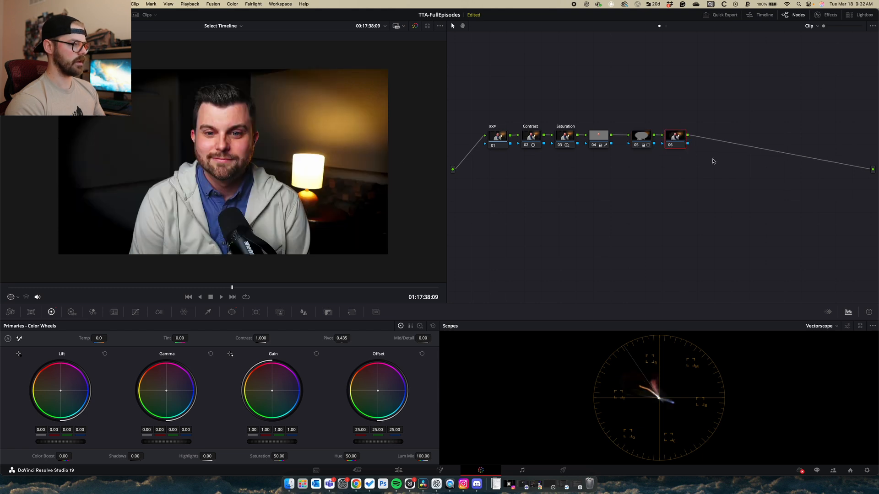
{"action": "left_click", "coordinate": [636, 145]}
Shift the vignette oval slightly left, widen its softness, and toggle node 05 to compare
{"action": "left_click", "coordinate": [636, 145]}
{"action": "left_click_drag", "start_coordinate": [640, 136], "coordinate": [633, 135]}
{"action": "left_click_drag", "start_coordinate": [400, 160], "coordinate": [468, 170]}
{"action": "left_click", "coordinate": [674, 145]}
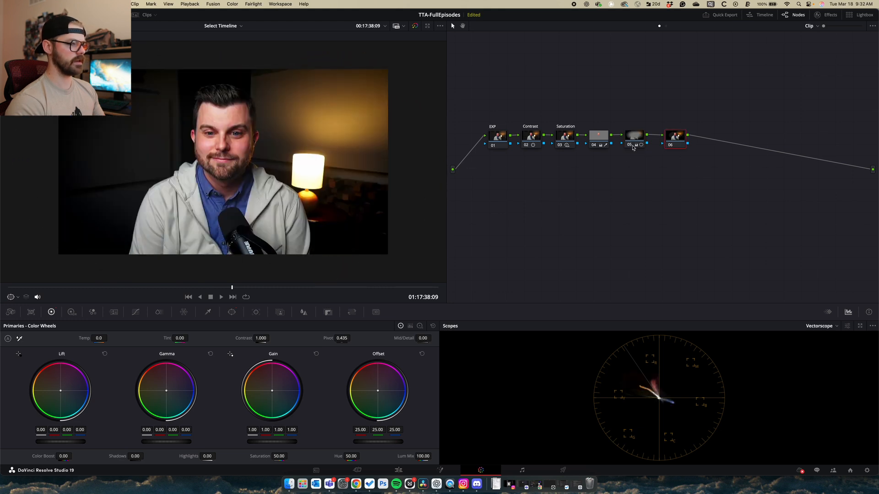
{"action": "left_click", "coordinate": [632, 145]}
{"action": "left_click", "coordinate": [633, 145]}
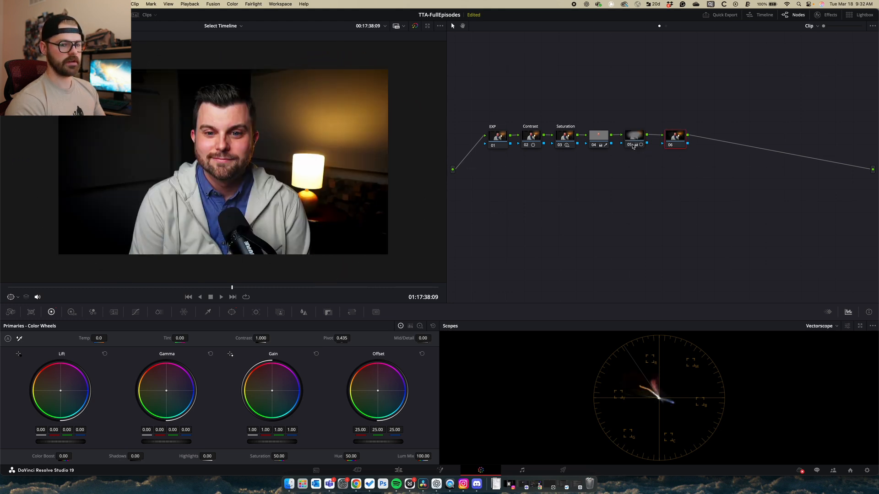
{"action": "left_click", "coordinate": [633, 145]}
{"action": "left_click", "coordinate": [633, 145]}
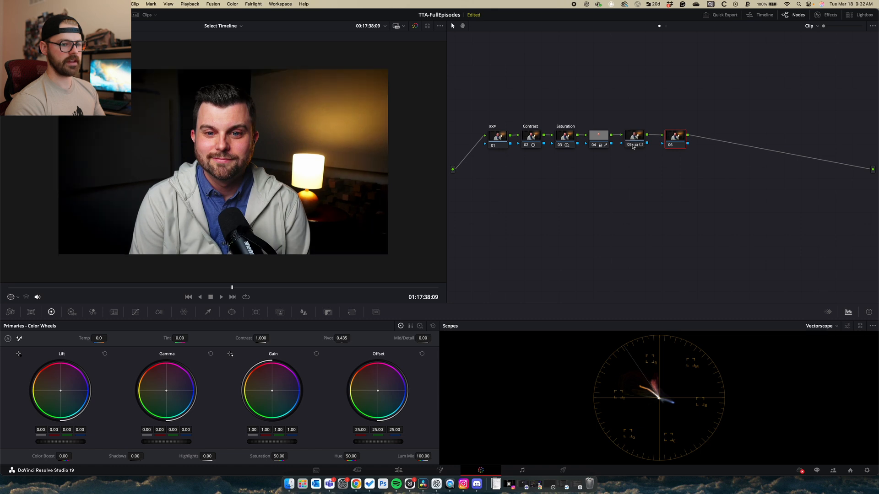
{"action": "left_click", "coordinate": [633, 145]}
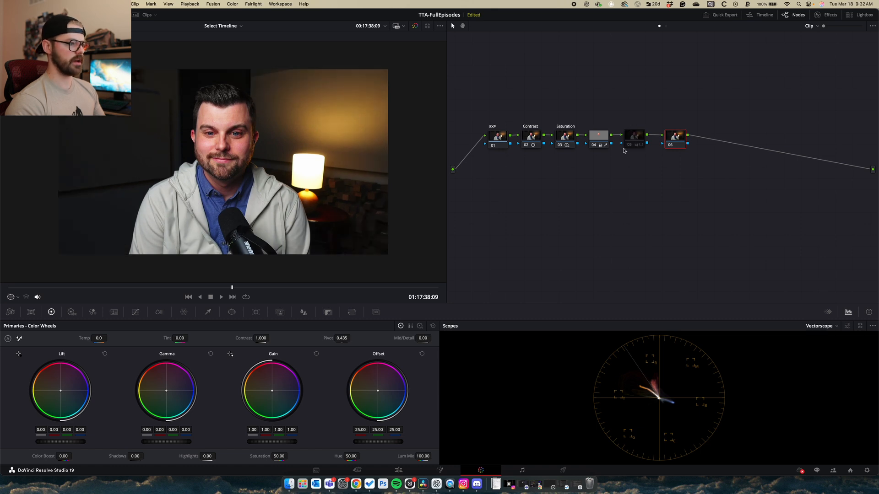
Widen the vignette oval on both sides, stretch it taller, and toggle it to compare
{"action": "left_click", "coordinate": [630, 141]}
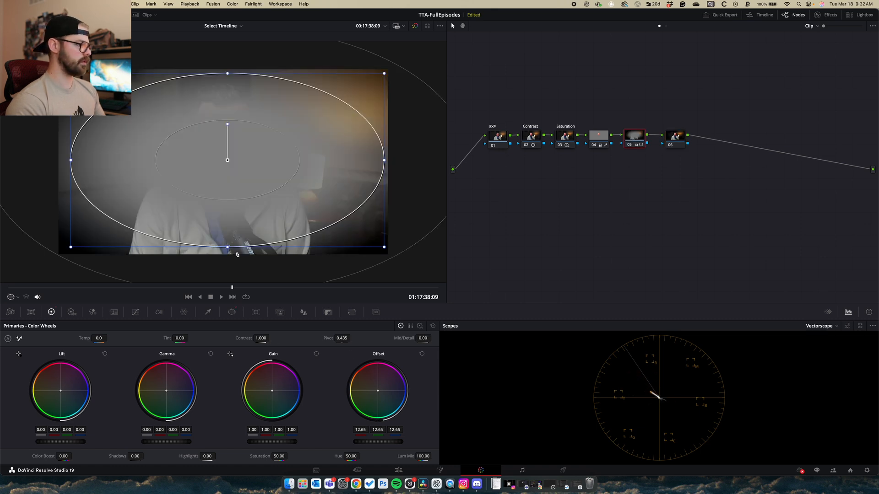
{"action": "left_click_drag", "start_coordinate": [71, 160], "coordinate": [35, 160]}
{"action": "left_click_drag", "start_coordinate": [231, 250], "coordinate": [231, 264]}
{"action": "left_click", "coordinate": [680, 140]}
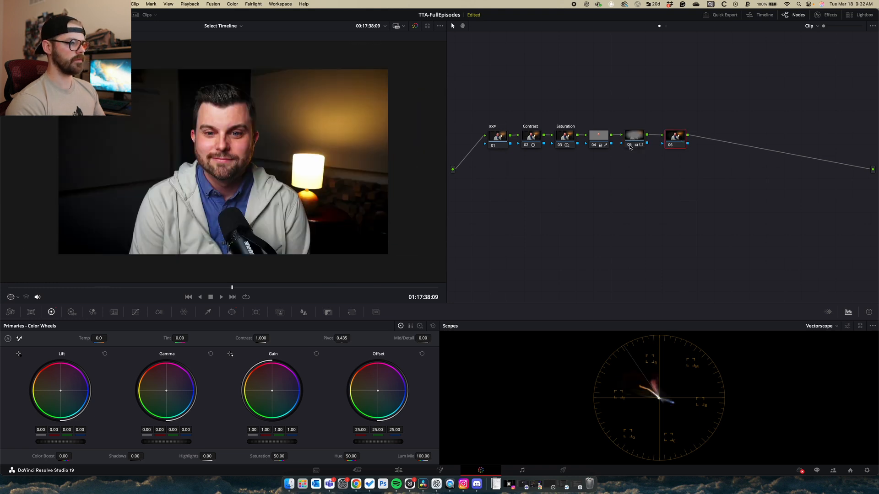
{"action": "left_click", "coordinate": [630, 146]}
{"action": "left_click", "coordinate": [630, 145]}
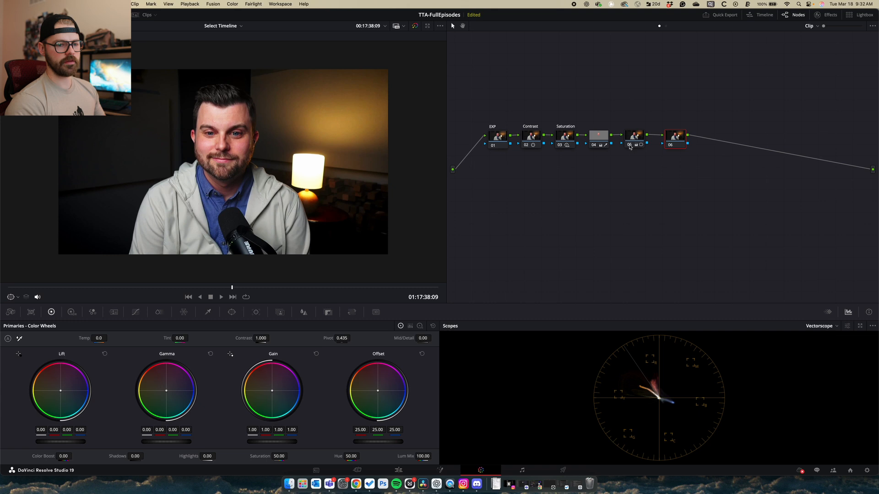
{"action": "left_click", "coordinate": [630, 146]}
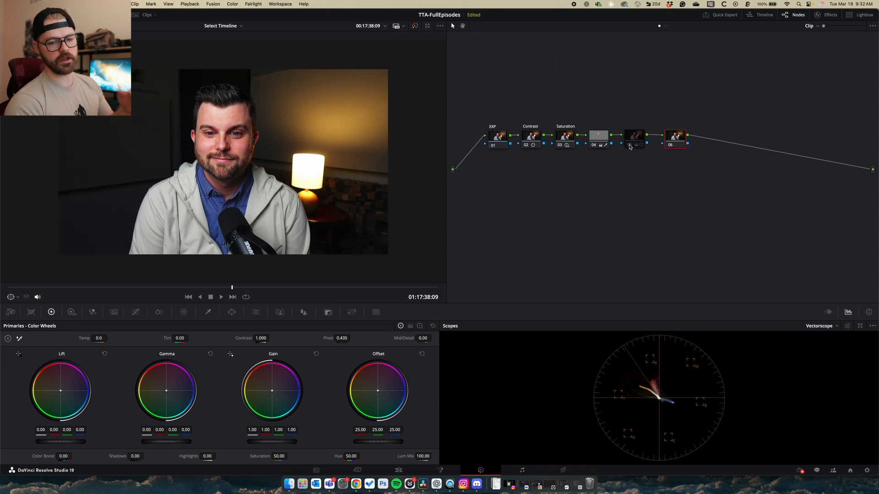
{"action": "left_click", "coordinate": [630, 146]}
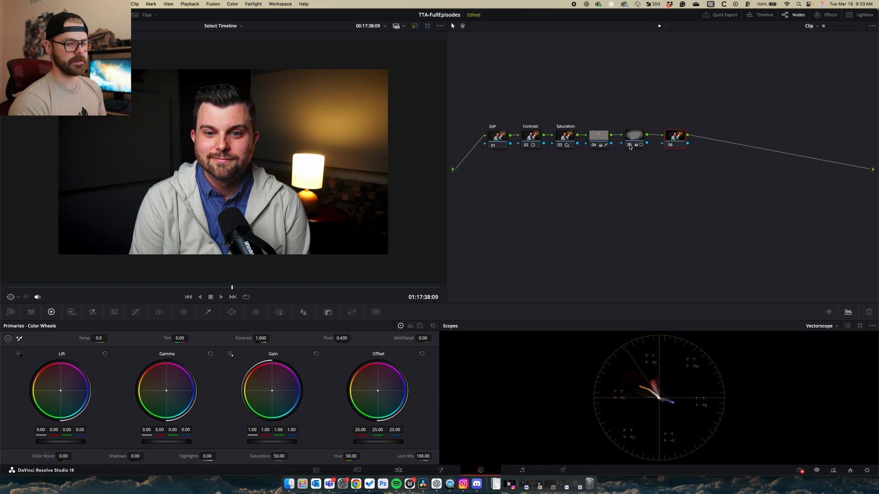
Compare the full grade against the ungraded image from the EXP node
{"action": "left_click", "coordinate": [499, 137]}
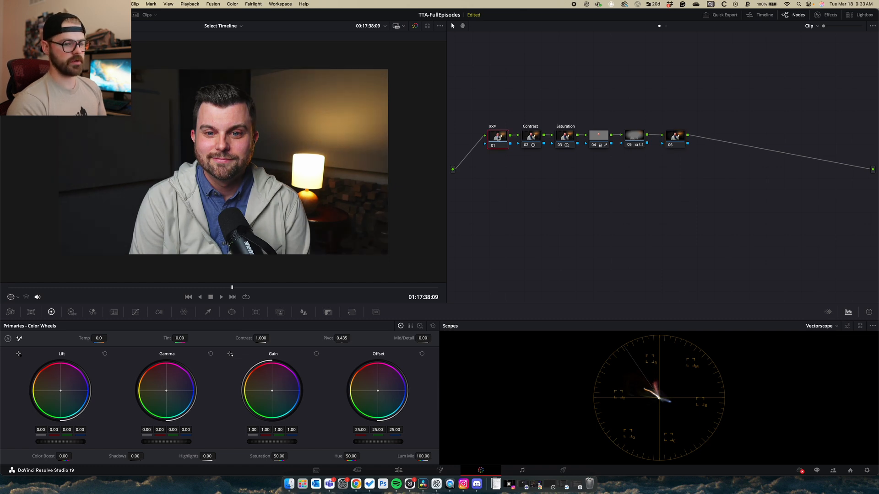
{"action": "key", "text": "shift+d"}
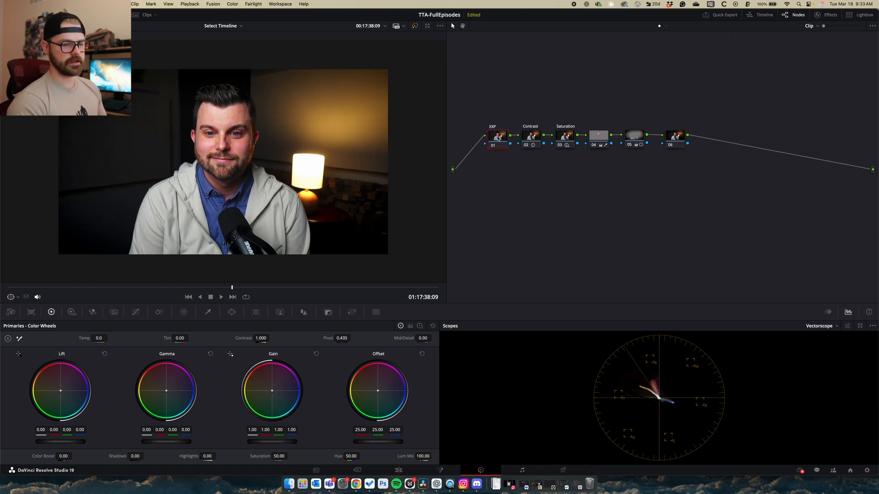
{"action": "left_click", "coordinate": [813, 328]}
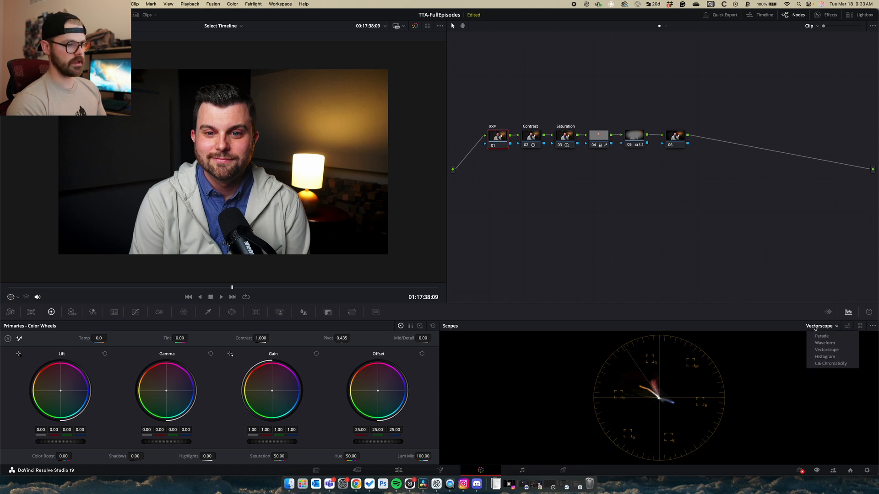
Change the scope display from the vectorscope to the Waveform
{"action": "left_click", "coordinate": [821, 346]}
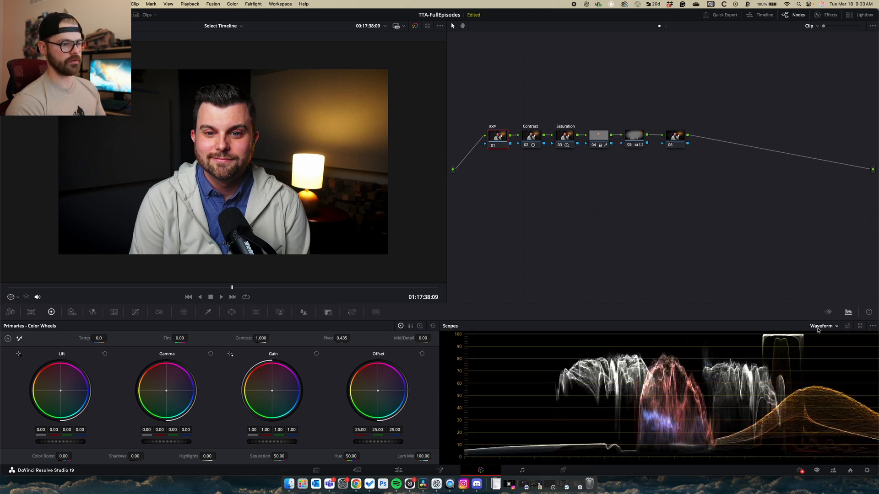
{"action": "left_click", "coordinate": [822, 327]}
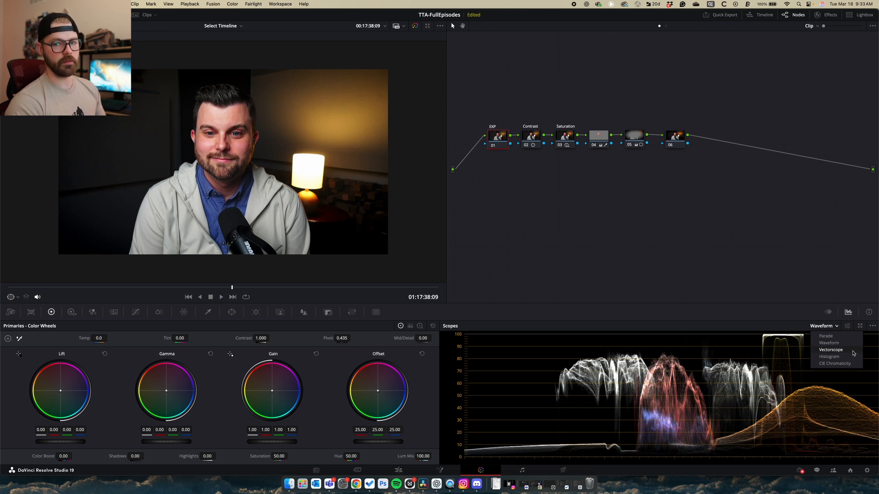
{"action": "left_click", "coordinate": [844, 343]}
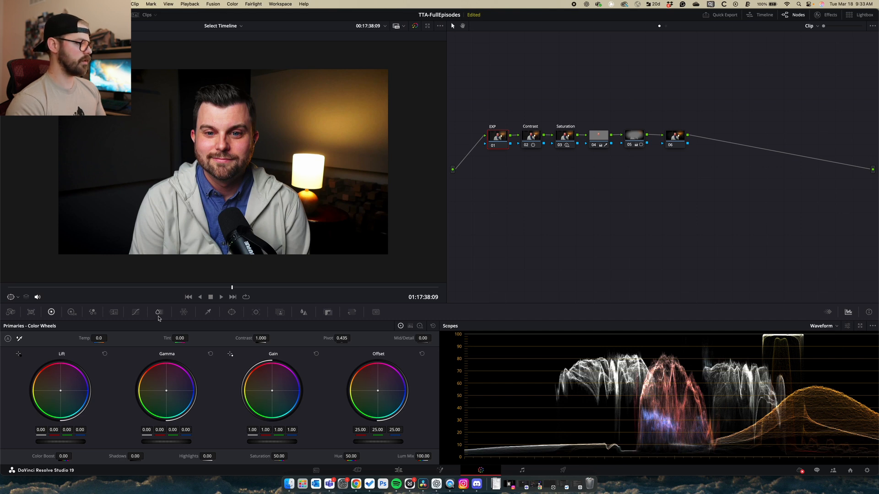
{"action": "left_click", "coordinate": [207, 312]}
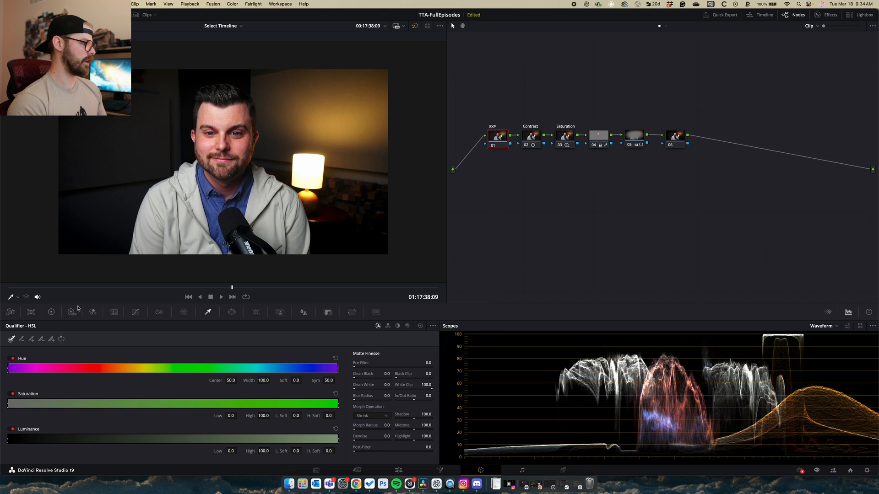
Drop the EXP node's Gain master to 0.88 to pull the highlights down
{"action": "left_click", "coordinate": [51, 312]}
{"action": "left_click_drag", "start_coordinate": [264, 444], "coordinate": [242, 444]}
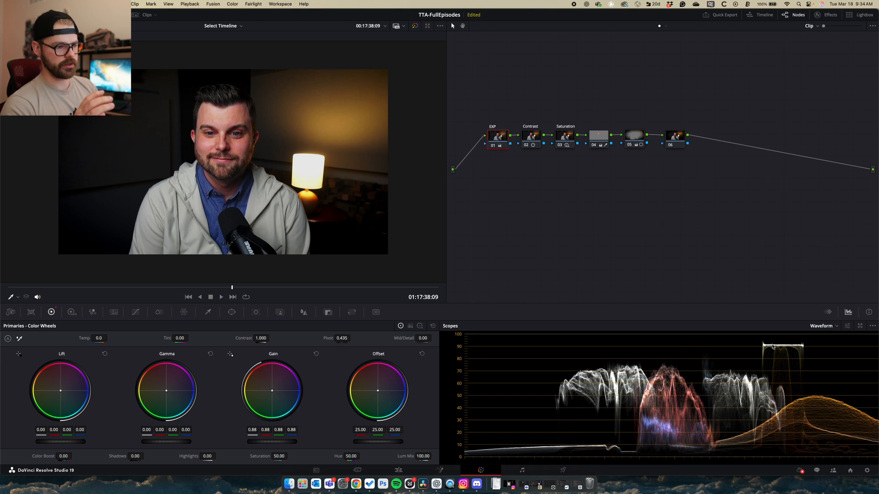
{"action": "left_click", "coordinate": [232, 312]}
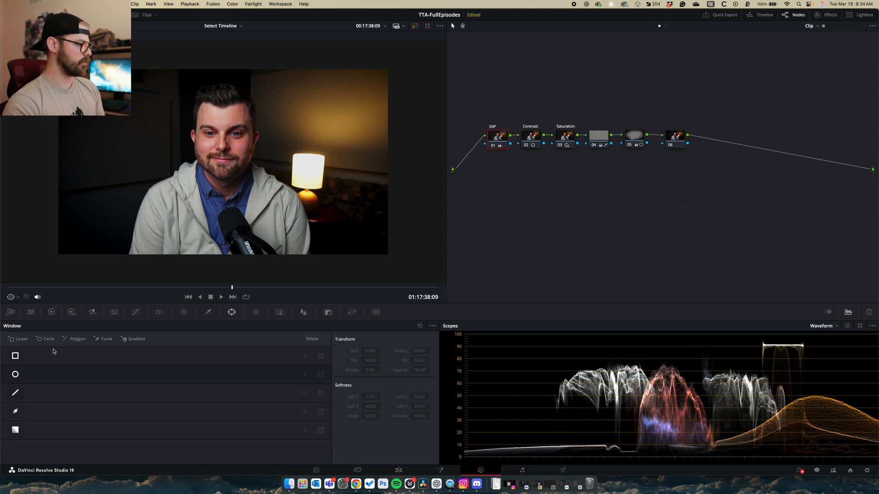
Try a flattened circular window over the lamp shade, then switch it off
{"action": "left_click", "coordinate": [15, 374]}
{"action": "left_click_drag", "start_coordinate": [206, 225], "coordinate": [343, 206]}
{"action": "key", "text": "shift+h"}
{"action": "left_click_drag", "start_coordinate": [405, 209], "coordinate": [364, 189]}
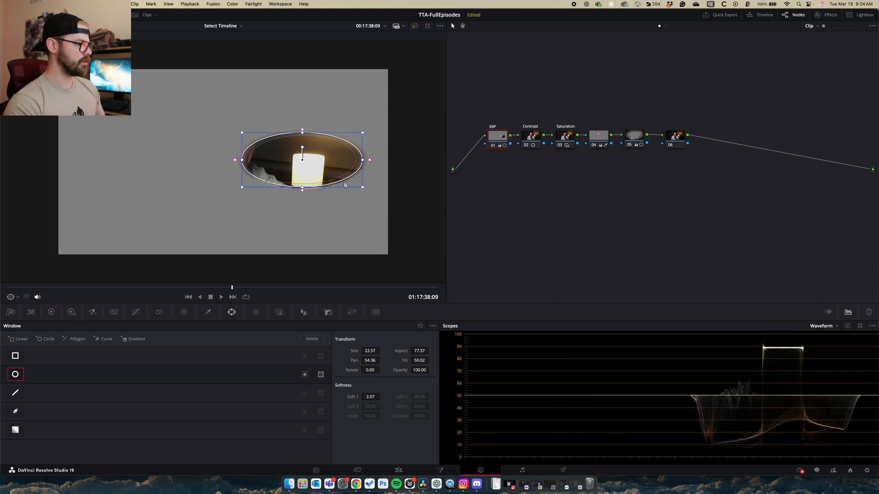
{"action": "scroll", "coordinate": [311, 162], "scroll_direction": "down", "scroll_amount": 10}
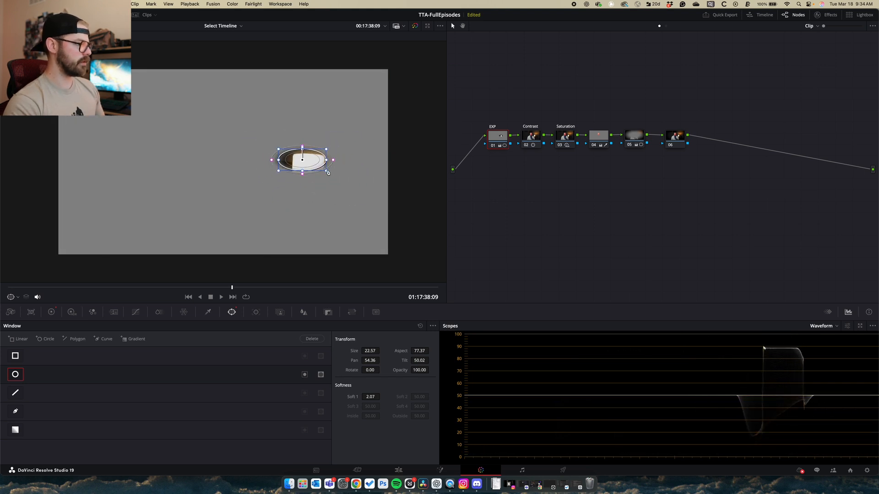
{"action": "left_click_drag", "start_coordinate": [311, 161], "coordinate": [301, 162]}
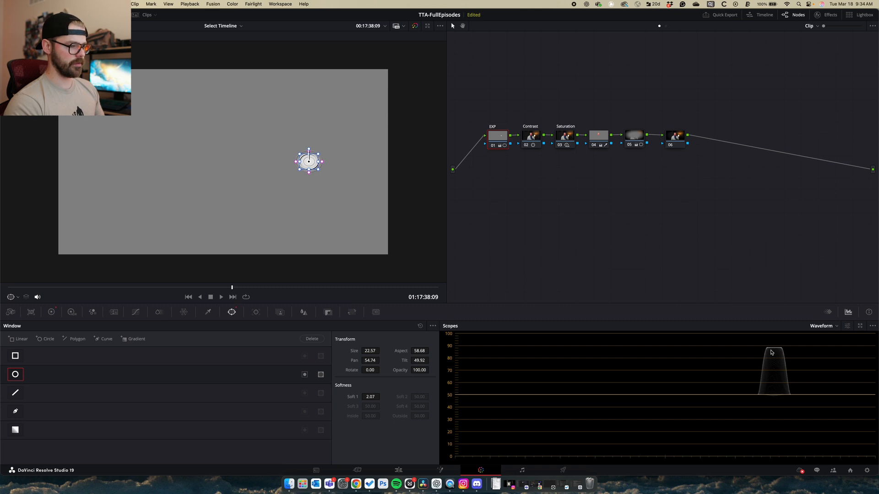
{"action": "left_click", "coordinate": [15, 375]}
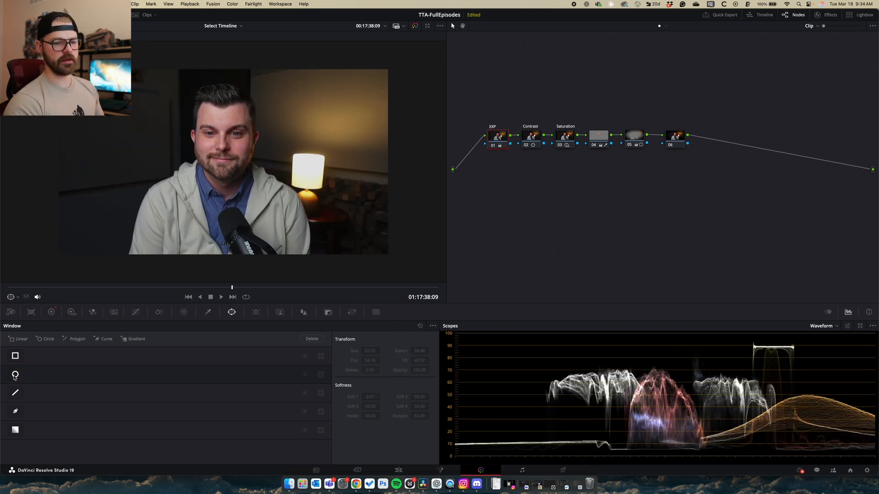
Reset the EXP node's grade so Gain returns to 1.00, then compare the image
{"action": "left_click", "coordinate": [51, 312]}
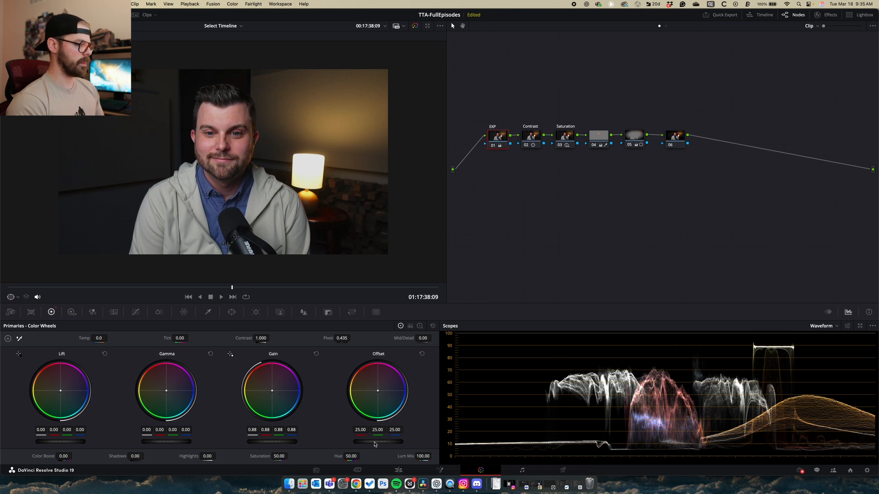
{"action": "right_click", "coordinate": [497, 136]}
{"action": "left_click", "coordinate": [498, 138]}
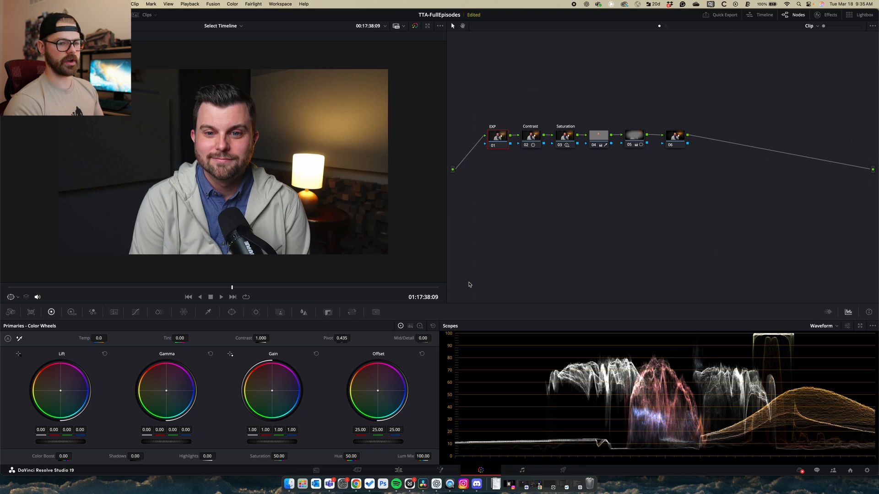
{"action": "key", "text": "super+z"}
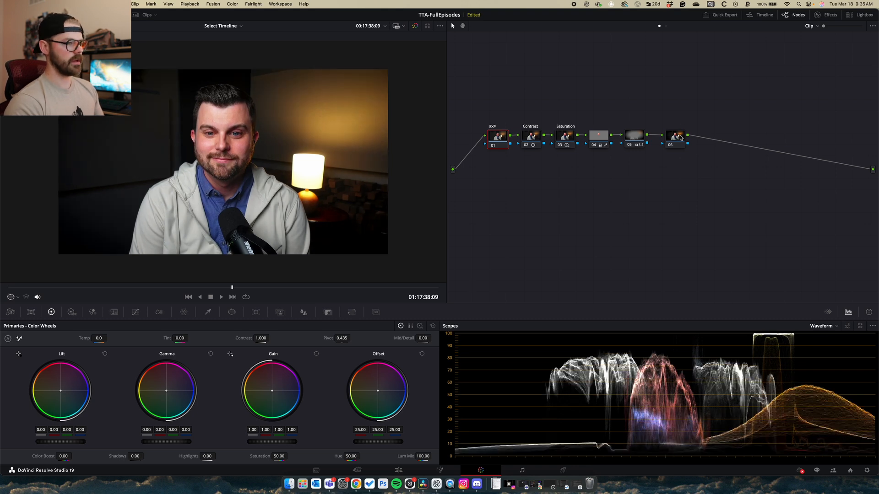